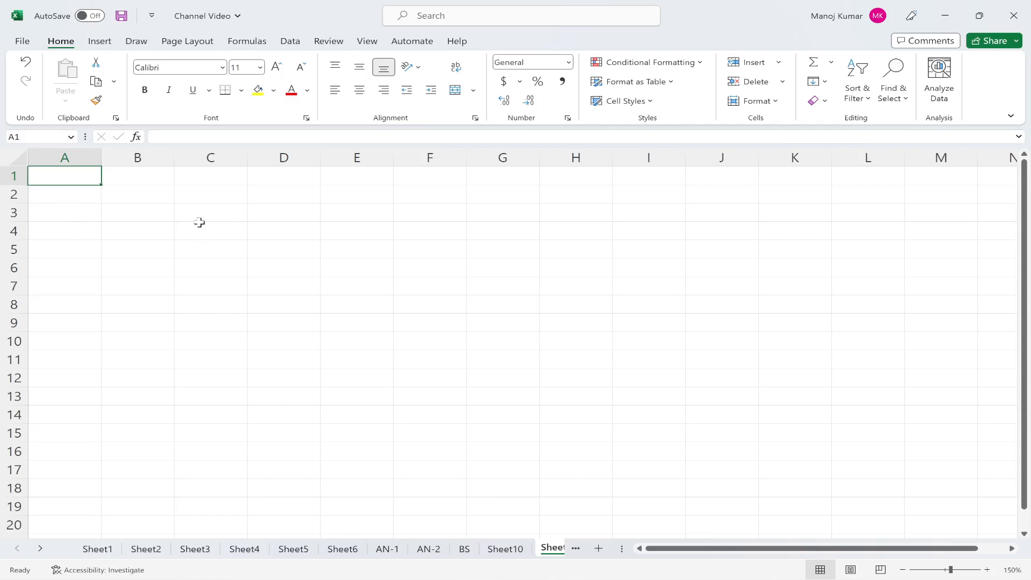
pyautogui.click(209, 198)
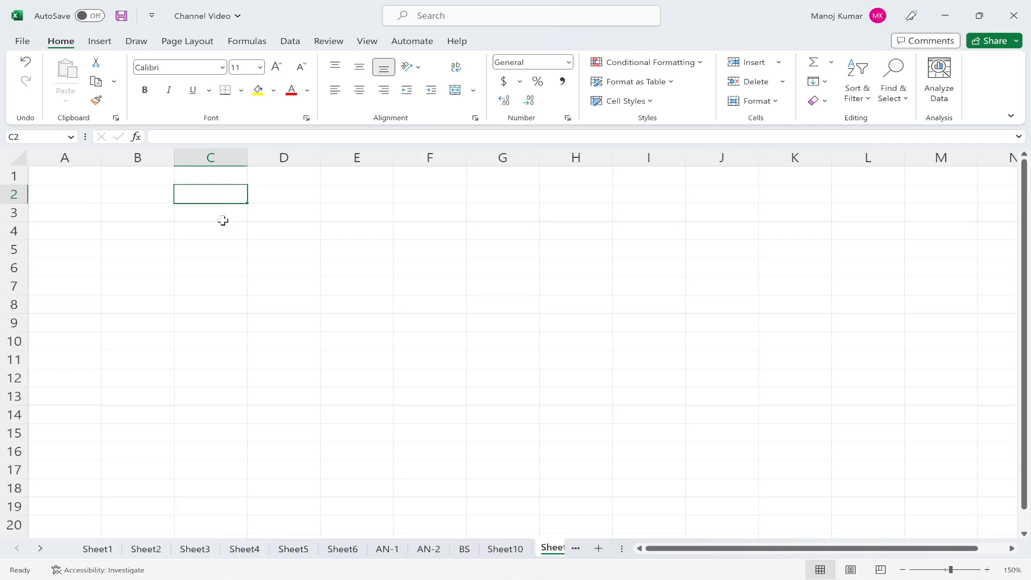
pyautogui.click(222, 218)
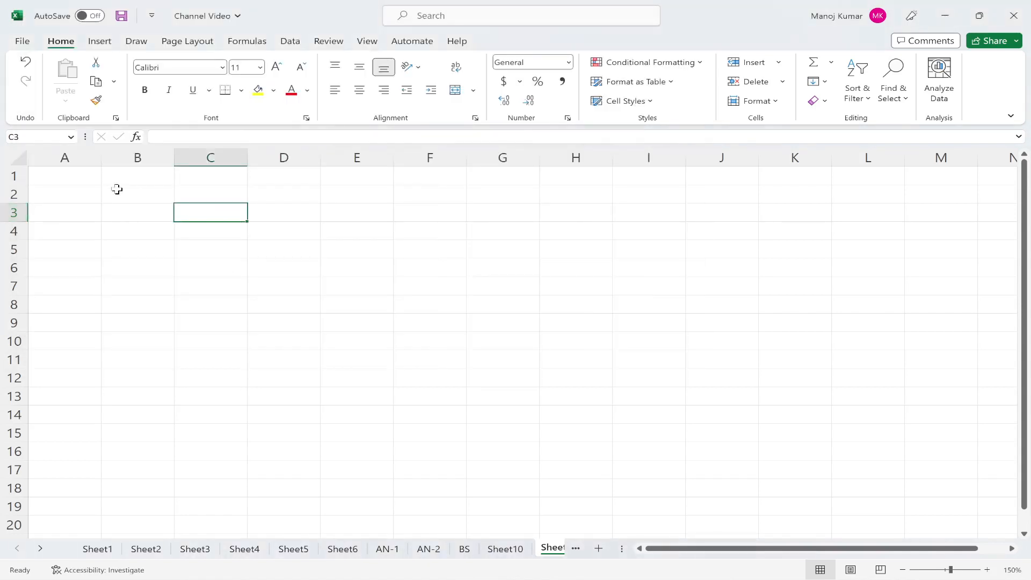
pyautogui.click(61, 181)
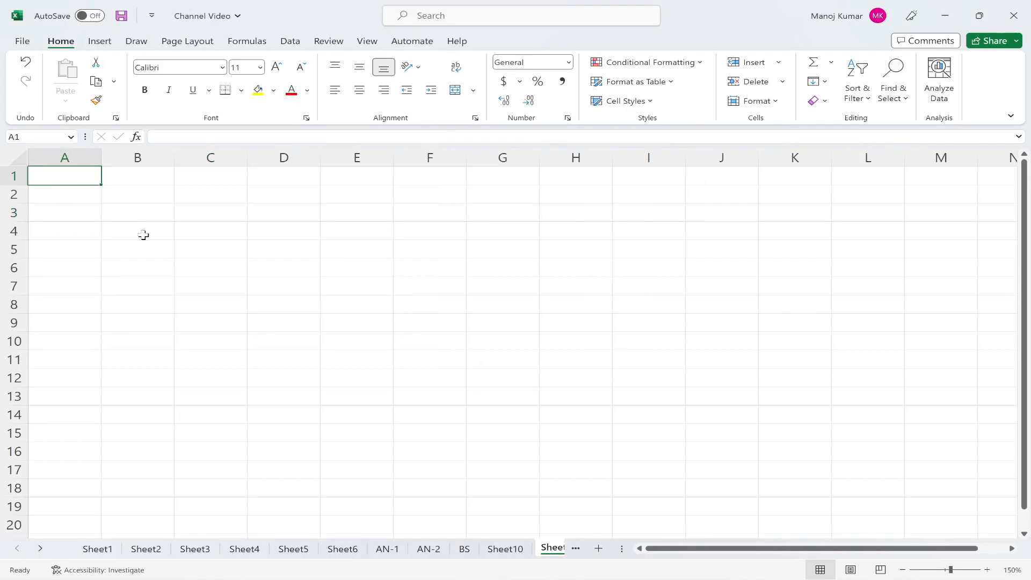
# Enter the heading "types of reference" in cell F1
pyautogui.click(442, 181)
pyautogui.write('type')
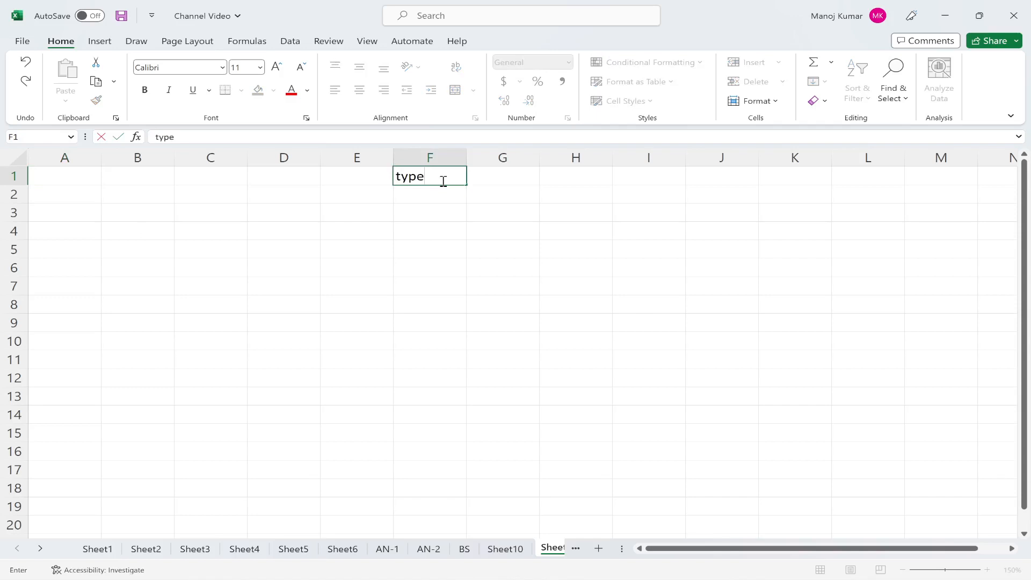
pyautogui.press('BackSpace')
pyautogui.press('BackSpace')
pyautogui.press('BackSpace')
pyautogui.press('BackSpace')
pyautogui.write('types of reference')
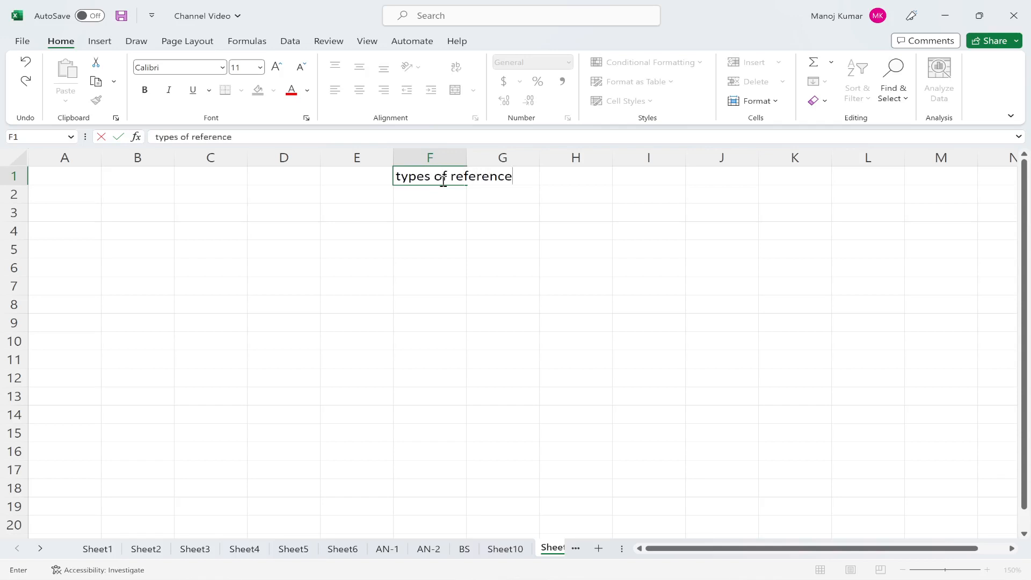
pyautogui.press('Return')
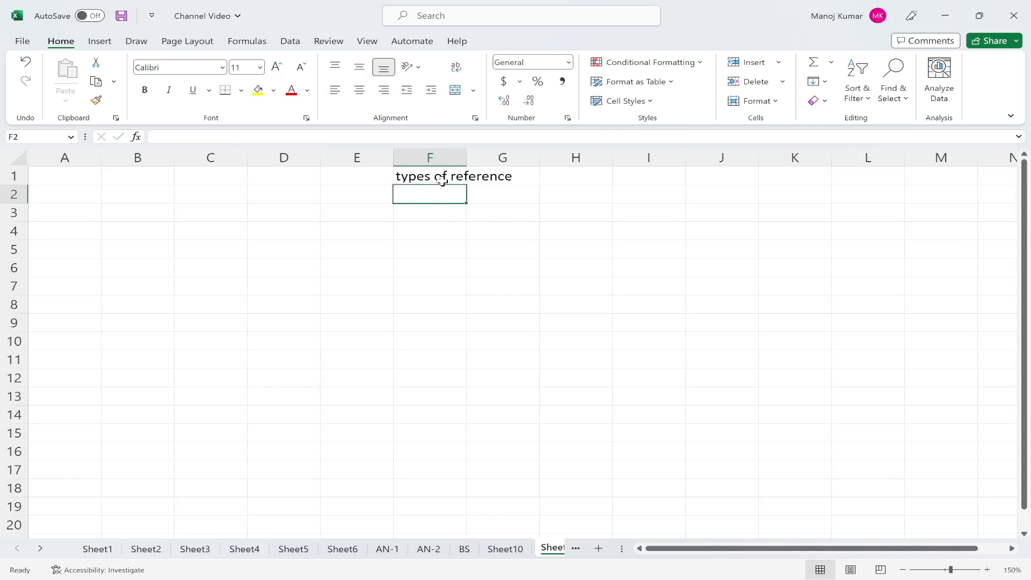
# Enter the number 1 in F2 and the text "RELATIVE CELL REFRENCE" in G2
pyautogui.write('1')
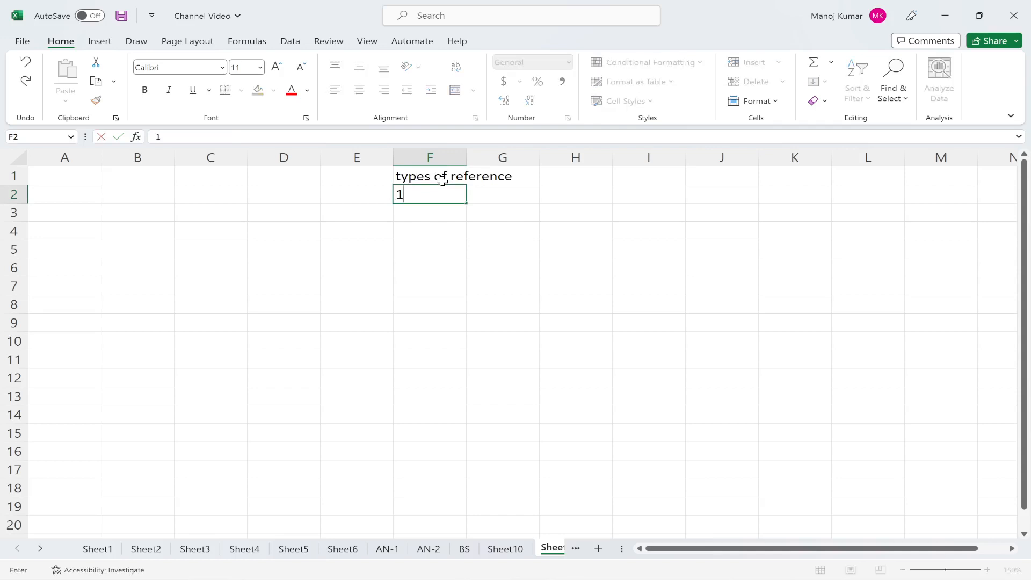
pyautogui.press('Tab')
pyautogui.write('REL')
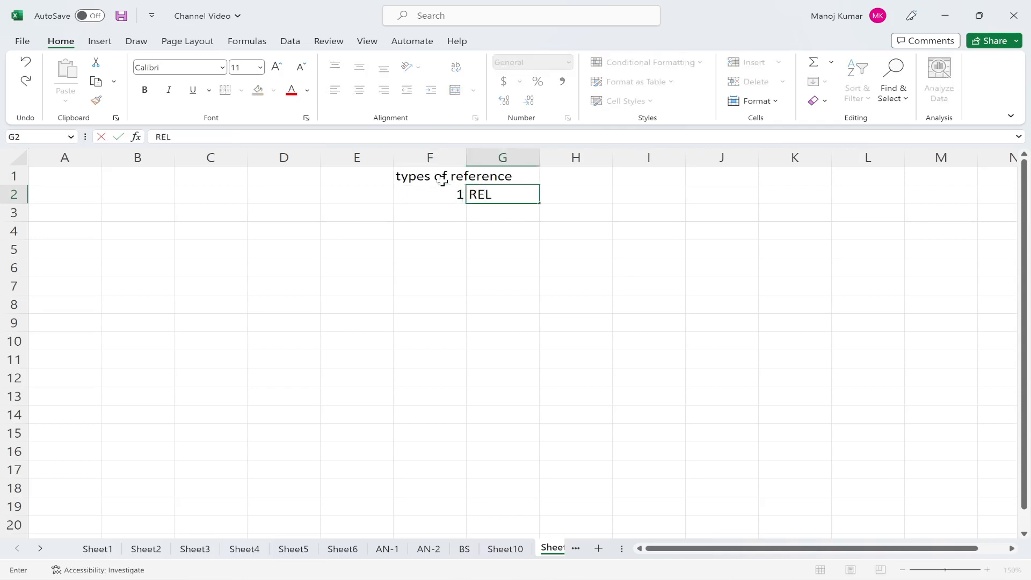
pyautogui.write('ATIVE CELL RE')
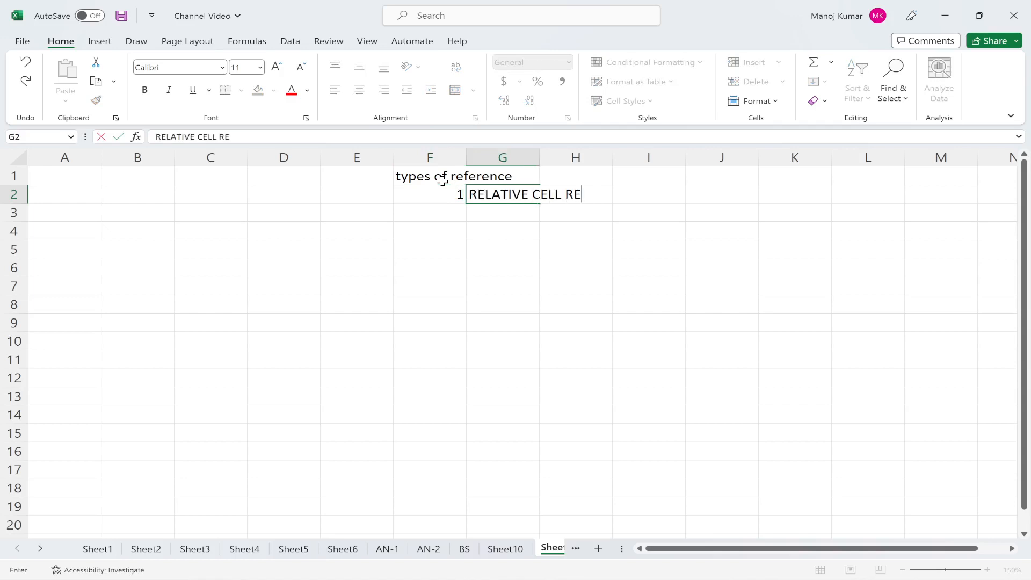
pyautogui.write('FRENCE')
pyautogui.press('Return')
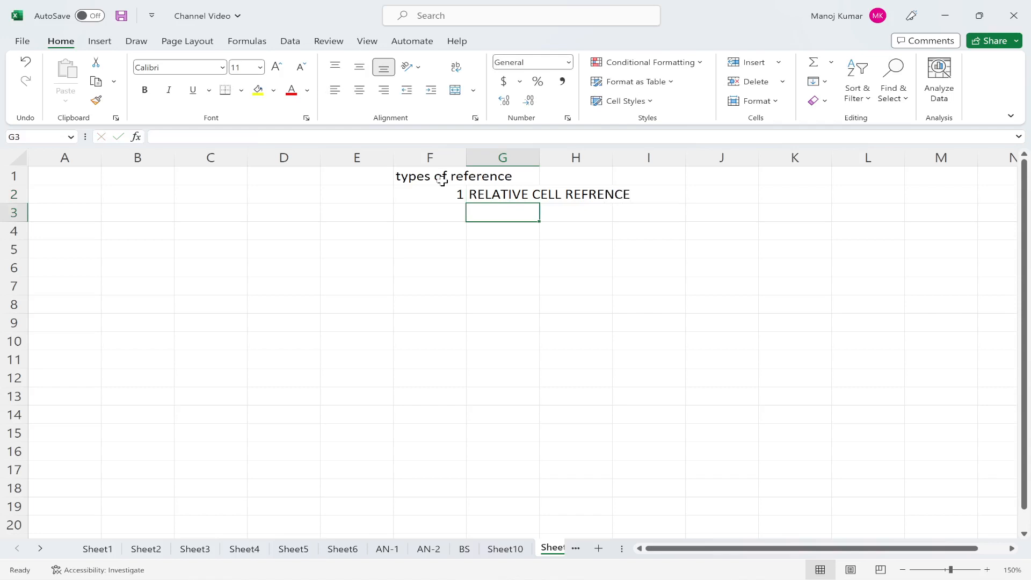
# Enter the headers PART NAME, QTY, RATE and AMOUNT in A4:D4 and fit column A's width to its contents
pyautogui.press('Left')
pyautogui.press('Left')
pyautogui.press('Left')
pyautogui.press('Left')
pyautogui.press('Left')
pyautogui.press('Left')
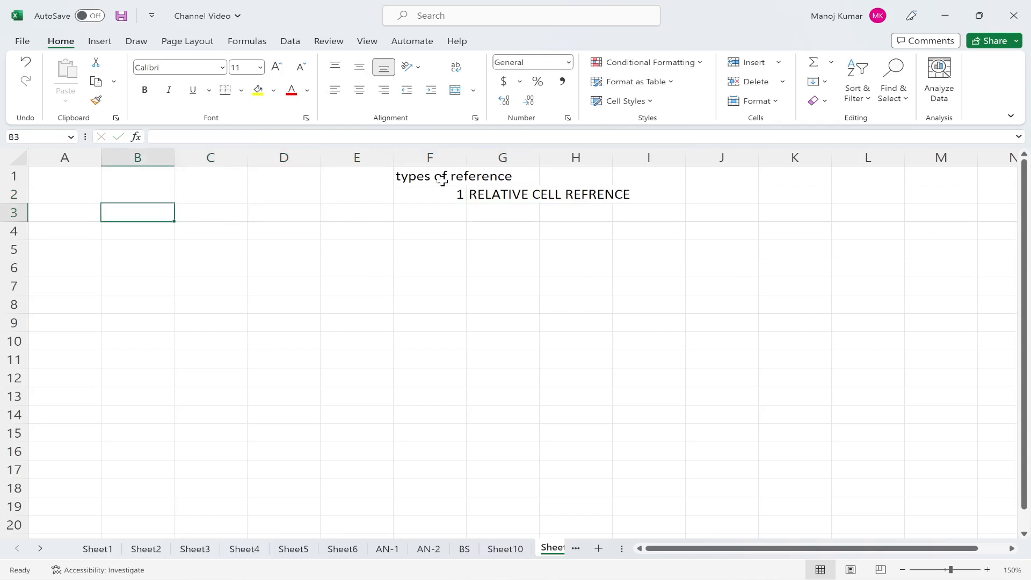
pyautogui.press('Down')
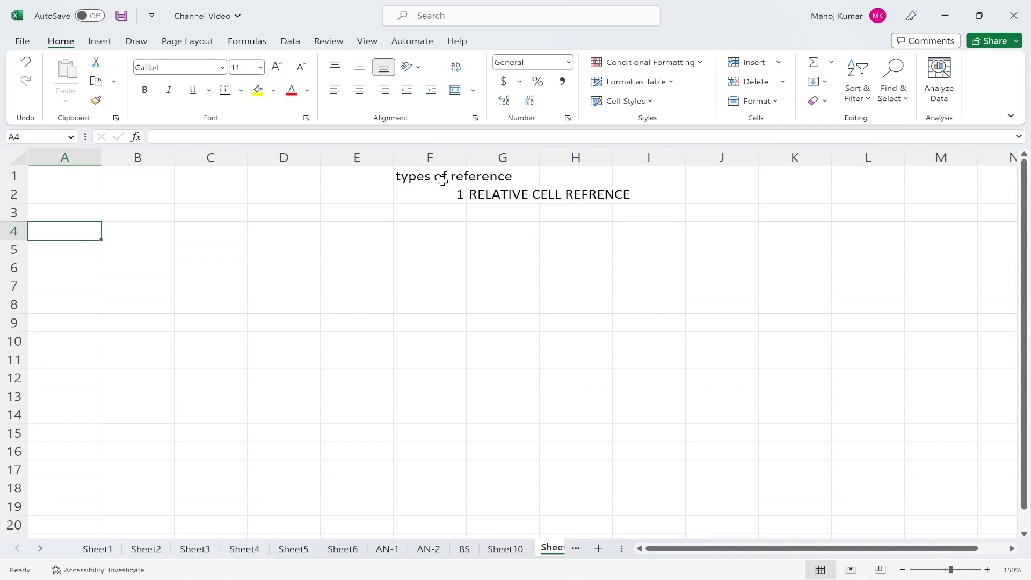
pyautogui.write('PART NAME')
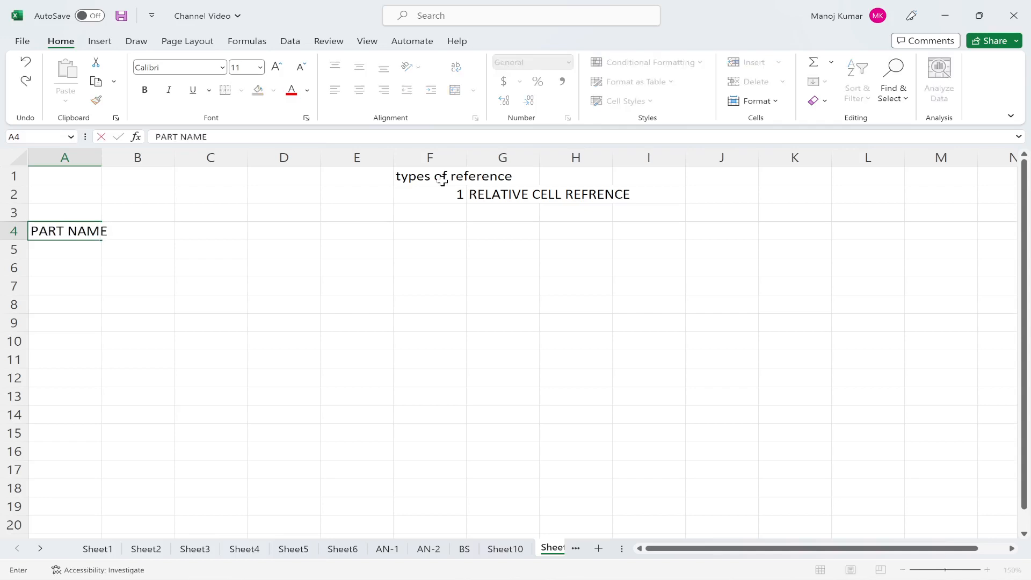
pyautogui.press('Tab')
pyautogui.write('QTY')
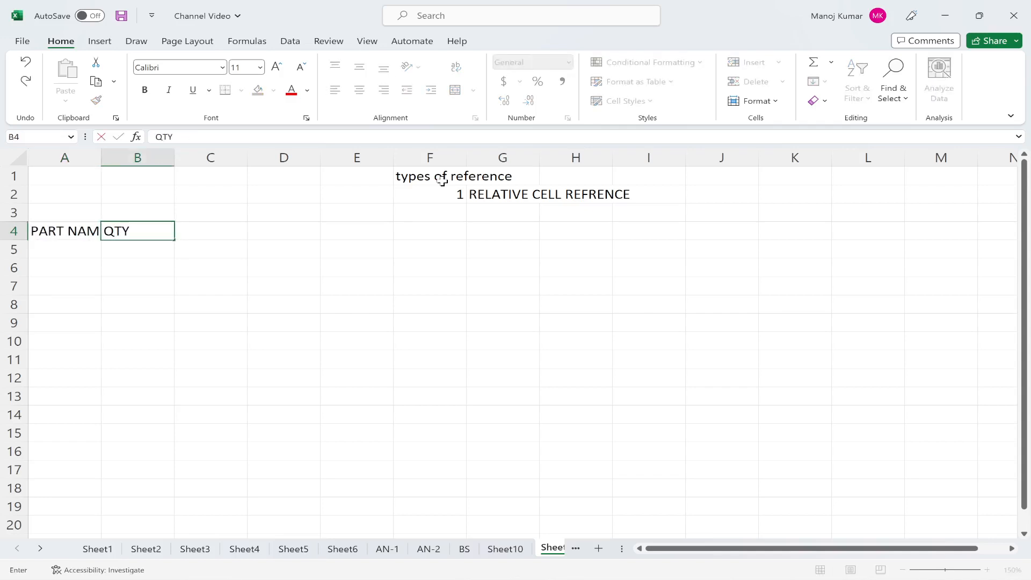
pyautogui.press('Tab')
pyautogui.write('RATE')
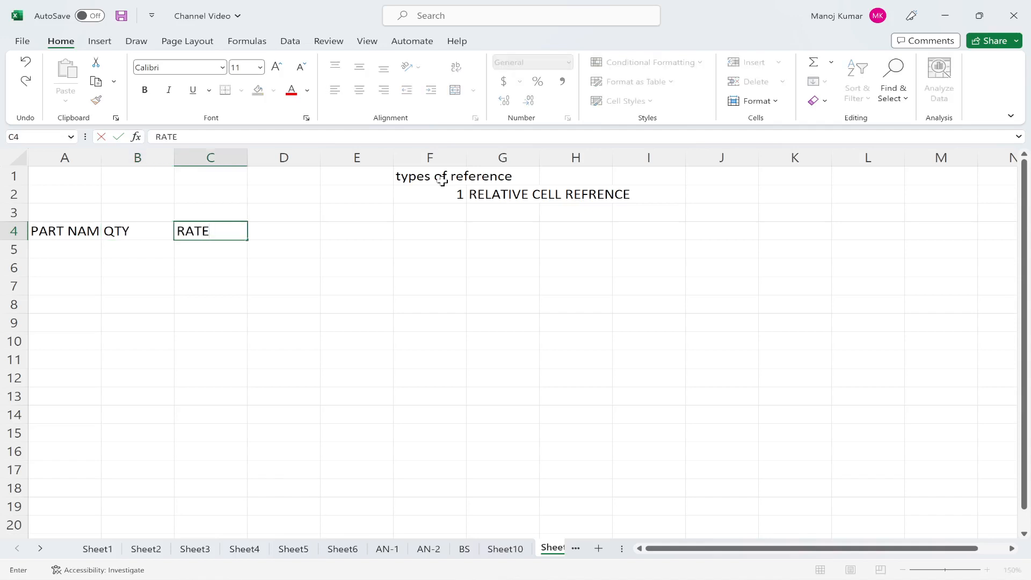
pyautogui.press('Tab')
pyautogui.write('AMOUNT')
pyautogui.press('Down')
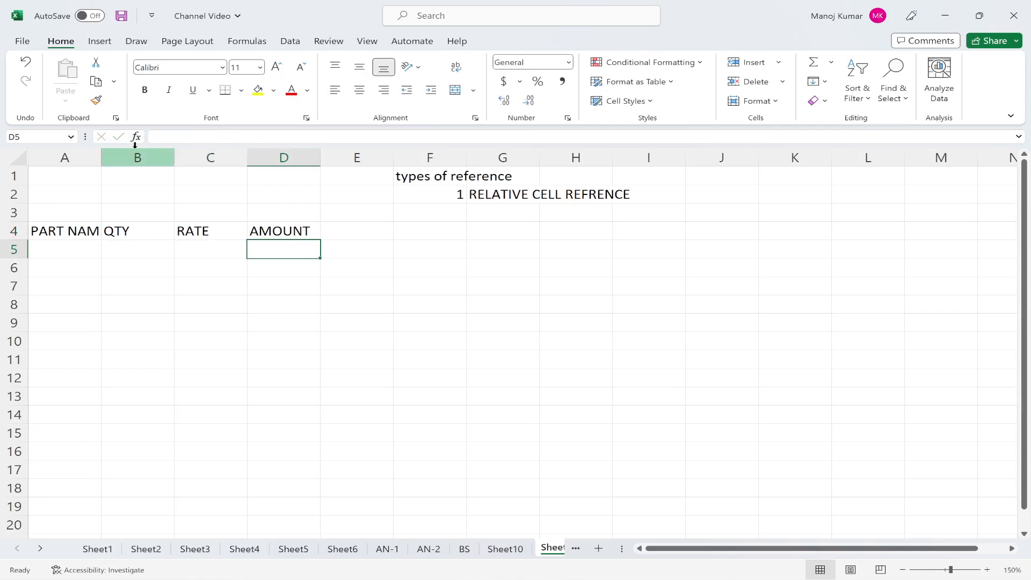
pyautogui.doubleClick(102, 159)
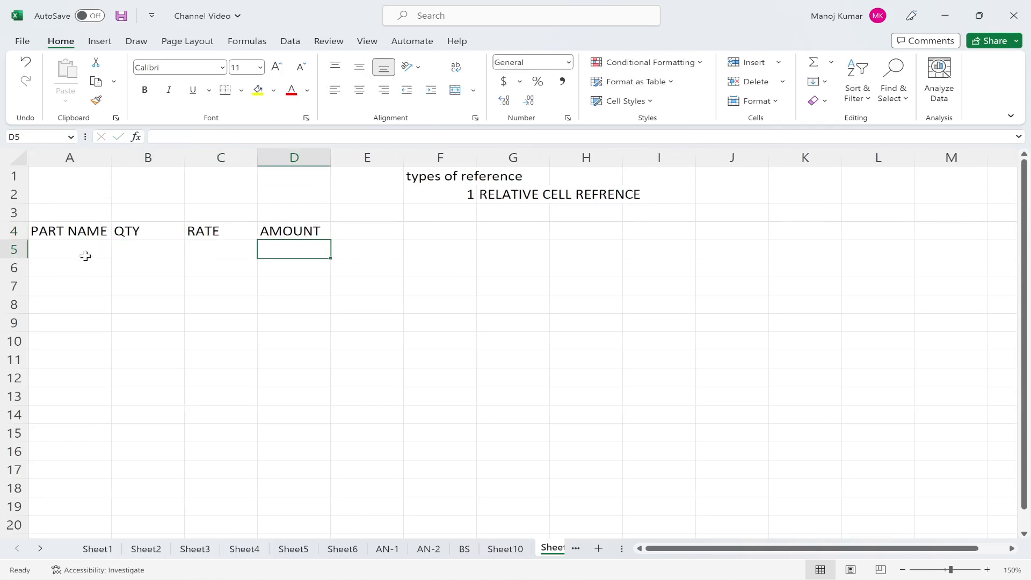
# Fill the PART NAME column in A5:A9 with ABC, JKL, MNO, PQR and FGD
pyautogui.click(85, 251)
pyautogui.write('ABC')
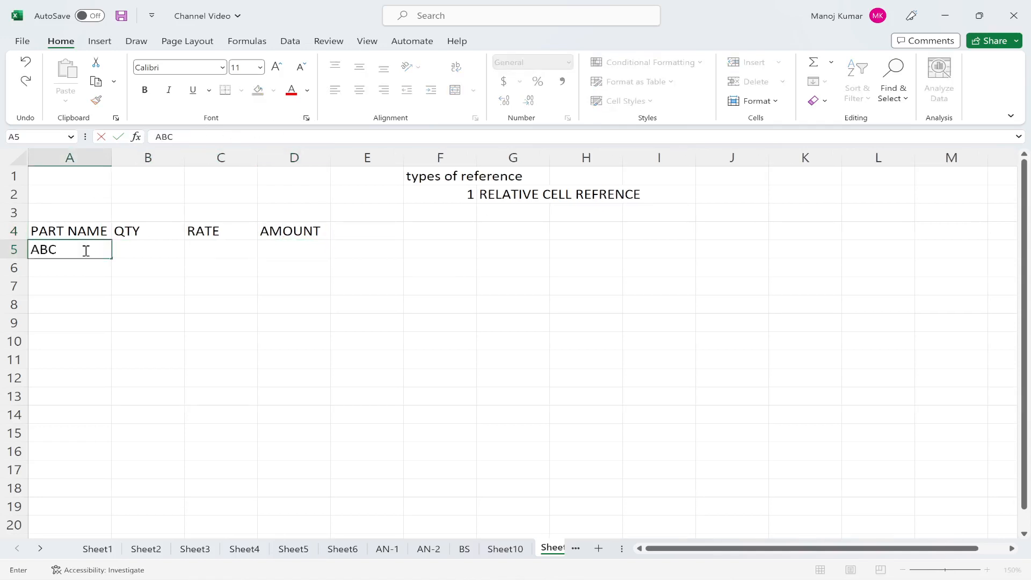
pyautogui.press('Return')
pyautogui.write('JKL')
pyautogui.press('Return')
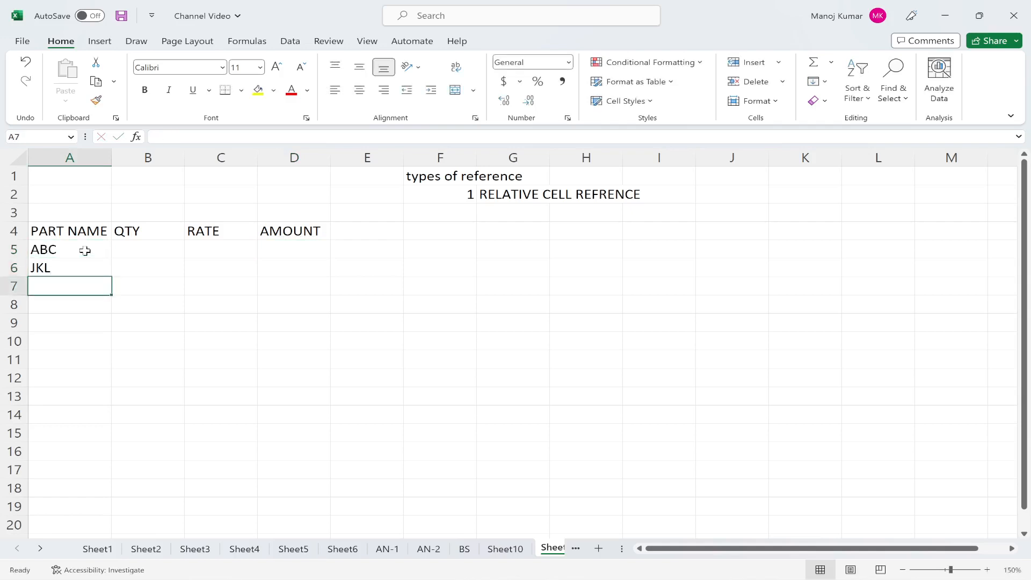
pyautogui.write('MNO')
pyautogui.press('Return')
pyautogui.write('PQR')
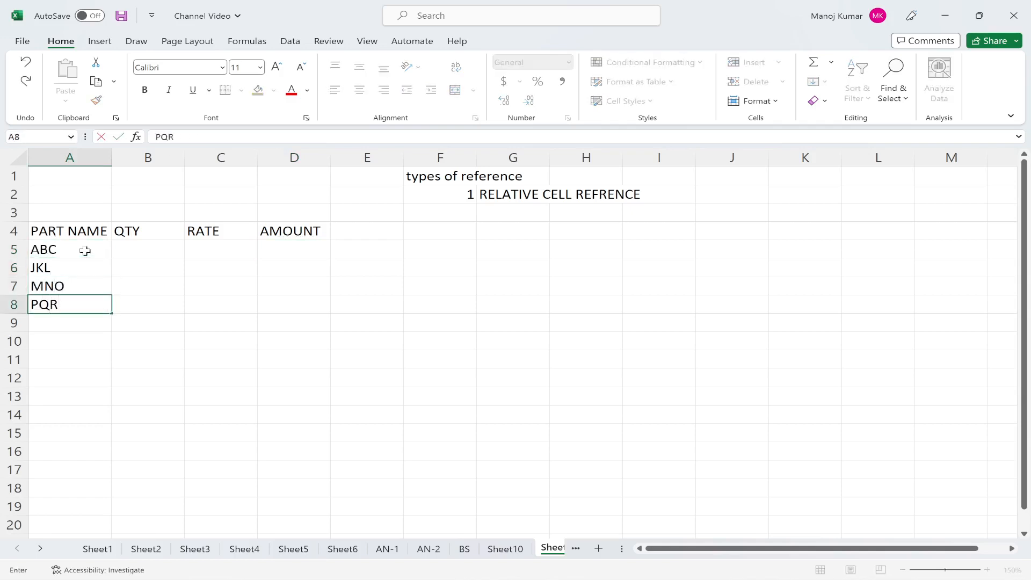
pyautogui.press('Return')
pyautogui.write('FGD')
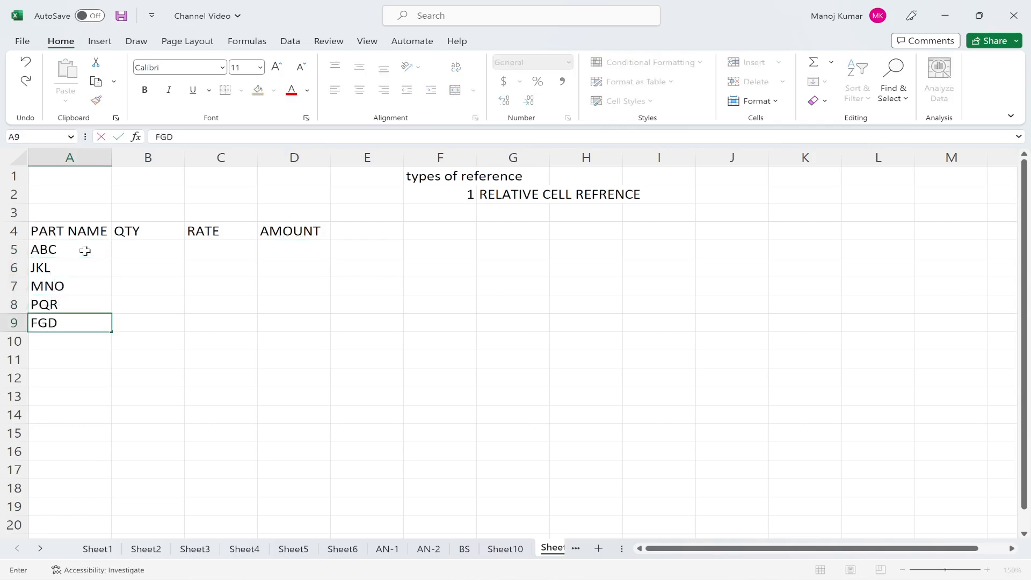
pyautogui.press('Return')
# Fill the QTY column in B5:B9 with 40, 20, 10, 35 and 25
pyautogui.press('Up')
pyautogui.press('Up')
pyautogui.press('Up')
pyautogui.press('Up')
pyautogui.press('Up')
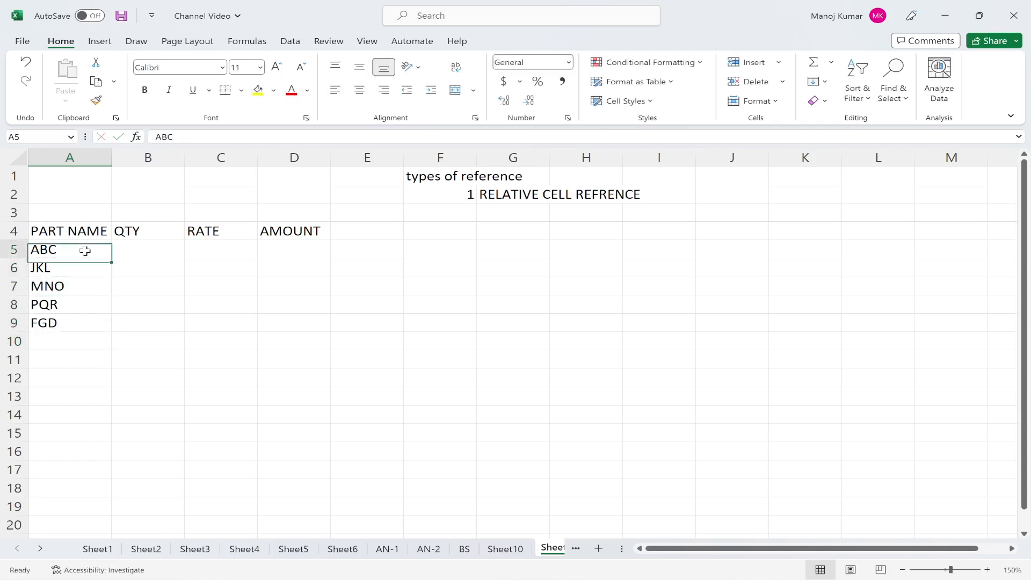
pyautogui.press('Right')
pyautogui.write('4242')
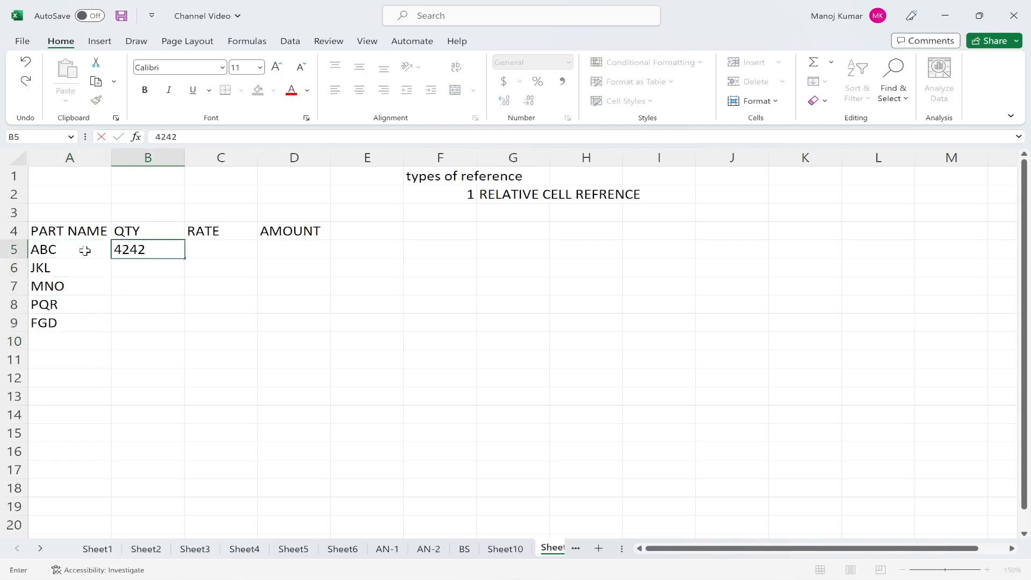
pyautogui.press('BackSpace')
pyautogui.press('BackSpace')
pyautogui.press('BackSpace')
pyautogui.write('0')
pyautogui.press('Return')
pyautogui.write('20')
pyautogui.press('Return')
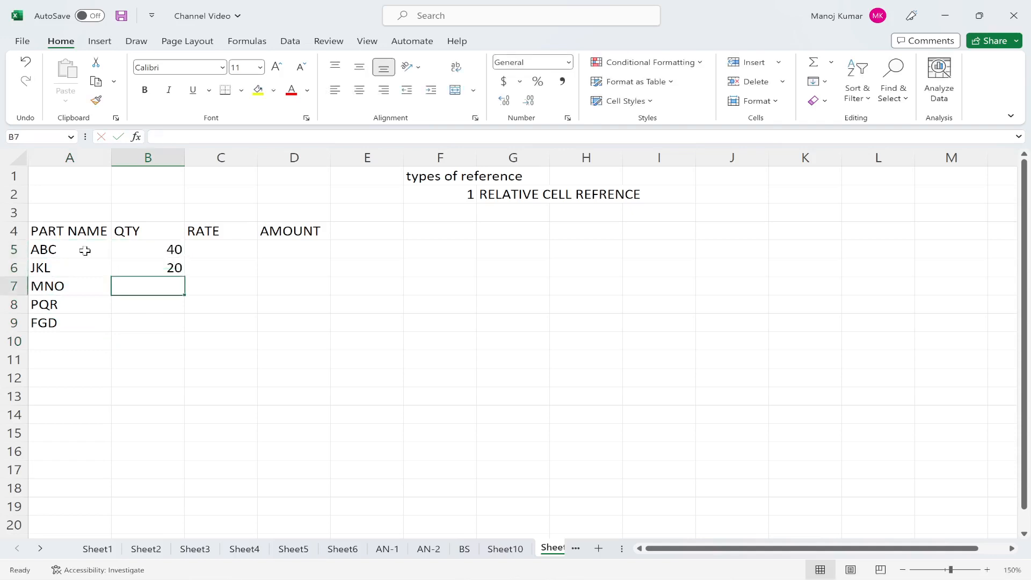
pyautogui.write('10')
pyautogui.press('Return')
pyautogui.write('3')
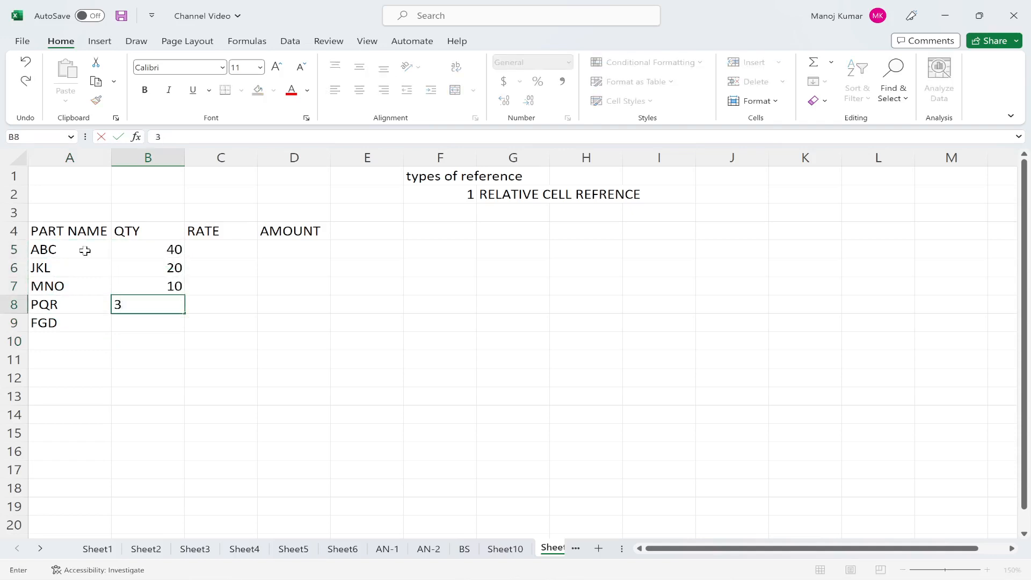
pyautogui.write('5')
pyautogui.press('Return')
pyautogui.write('25')
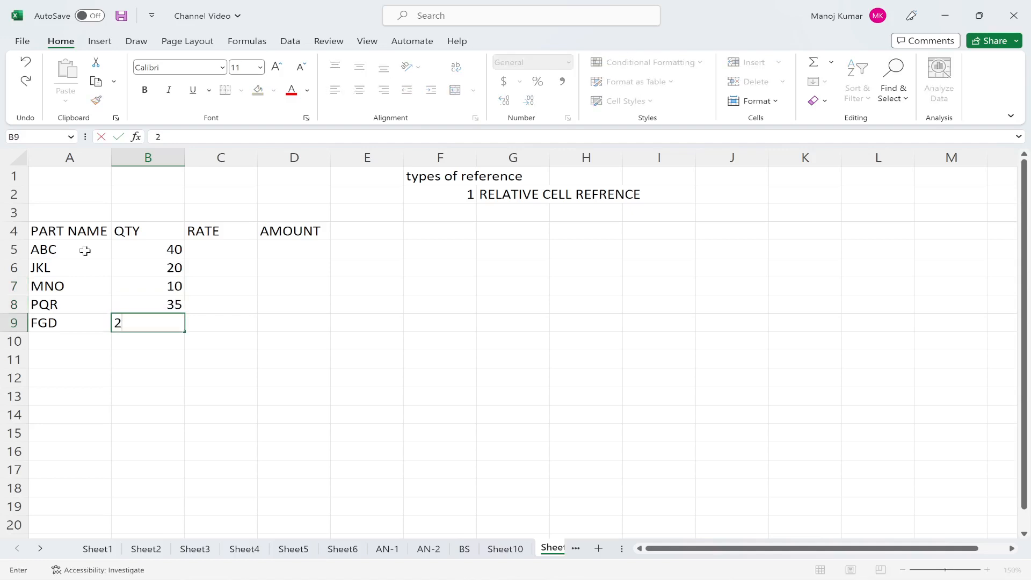
pyautogui.press('Tab')
# Fill the RATE column in C5:C9 with 450, 225, 375, 500 and 300
pyautogui.press('Up')
pyautogui.press('Up')
pyautogui.press('Up')
pyautogui.press('Up')
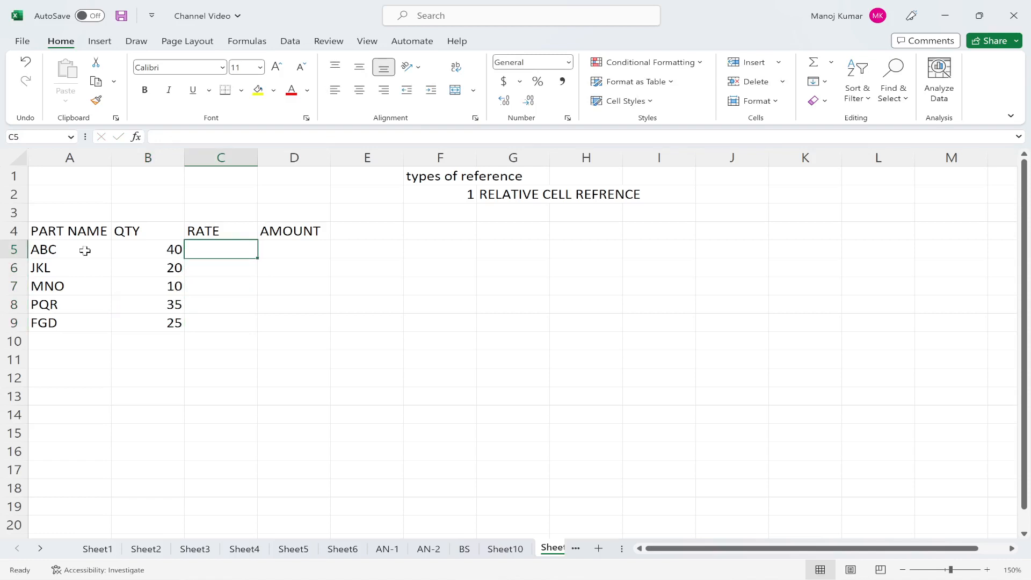
pyautogui.write('450')
pyautogui.press('Return')
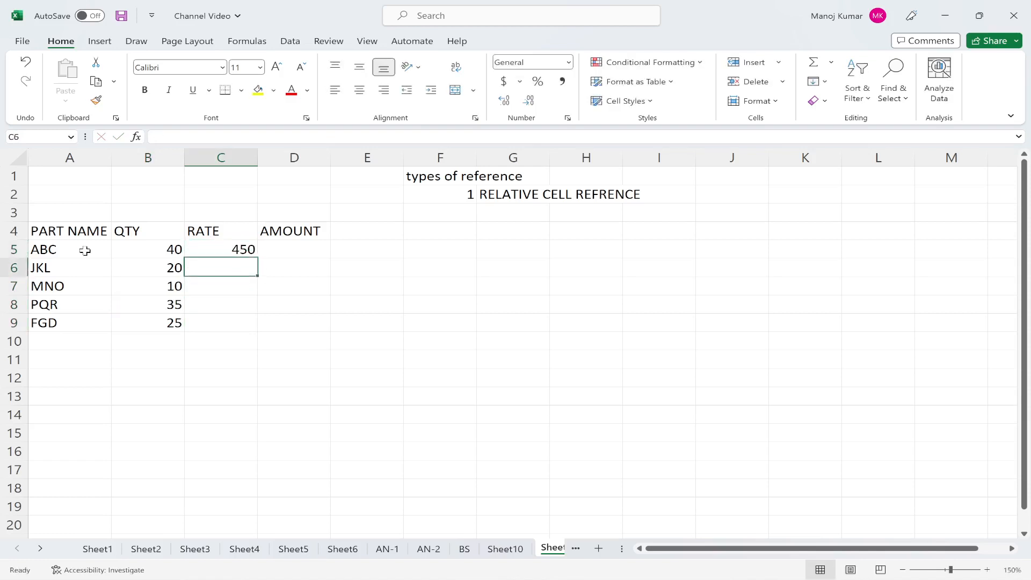
pyautogui.write('225')
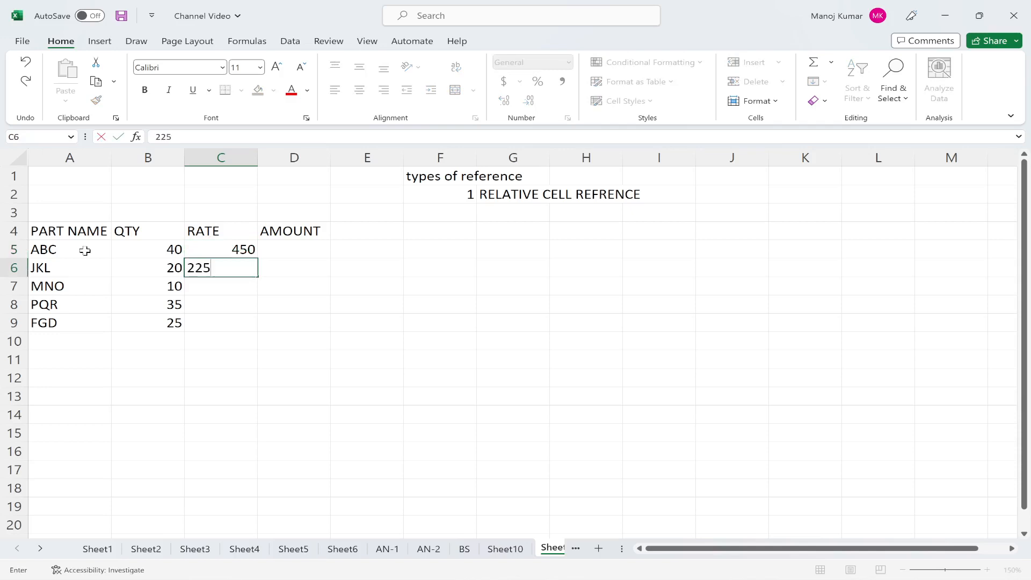
pyautogui.press('Return')
pyautogui.write('3')
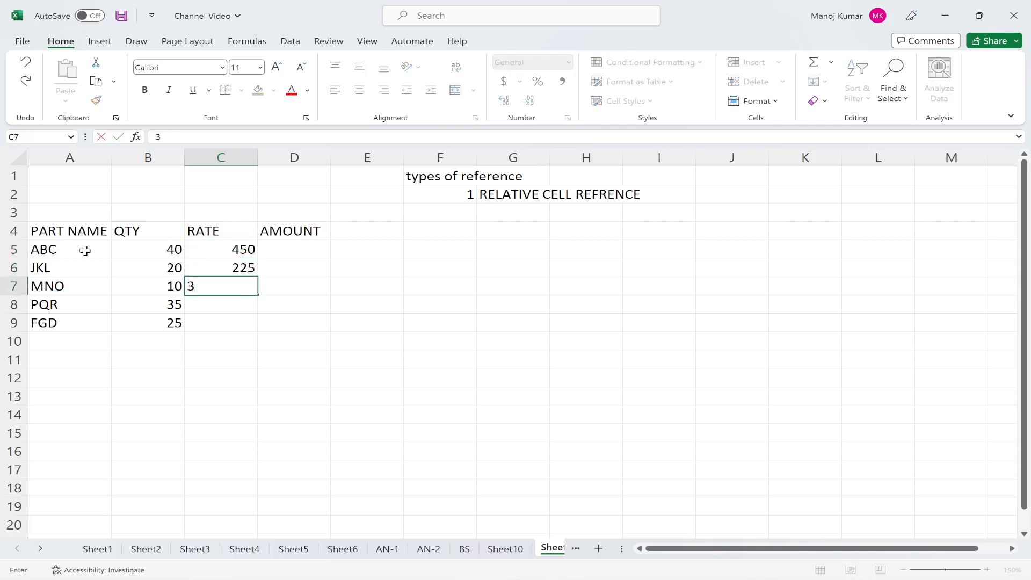
pyautogui.write('75')
pyautogui.press('Return')
pyautogui.write('500')
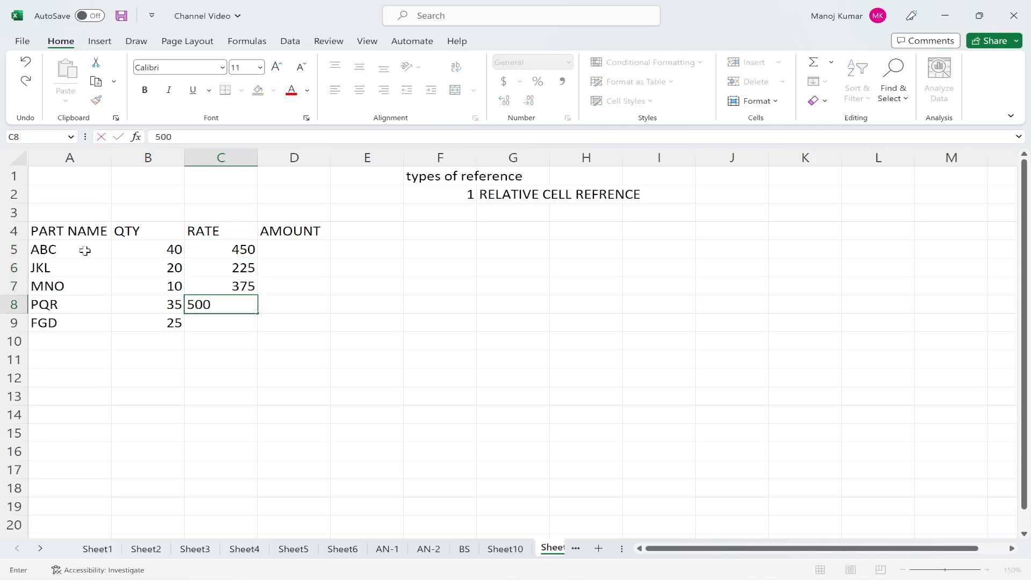
pyautogui.press('Return')
pyautogui.write('300')
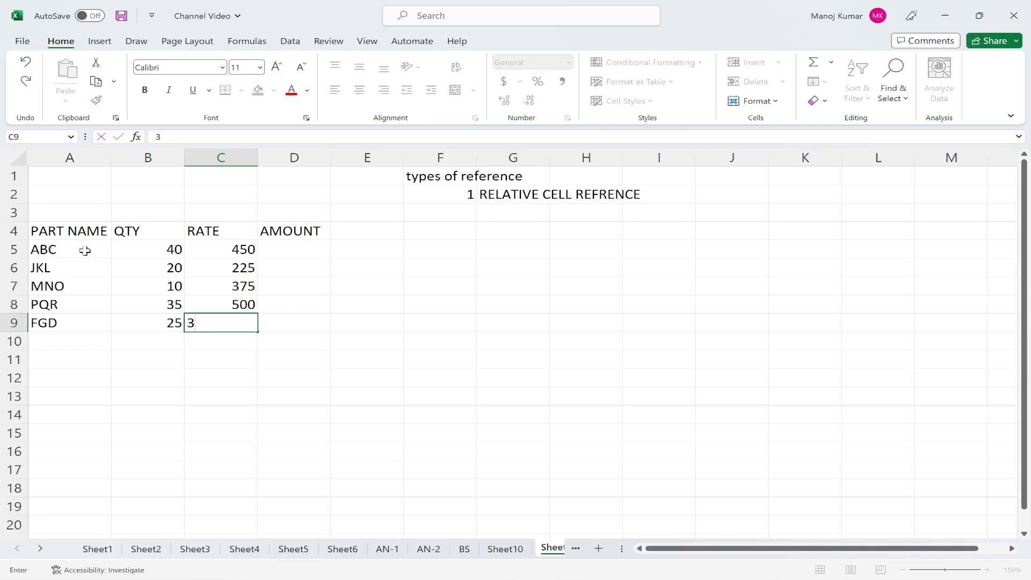
pyautogui.press('Tab')
# Calculate the first AMOUNT in D5 with =B5*C5 and fill the formula down through D9
pyautogui.press('Up')
pyautogui.press('Up')
pyautogui.press('Up')
pyautogui.press('Up')
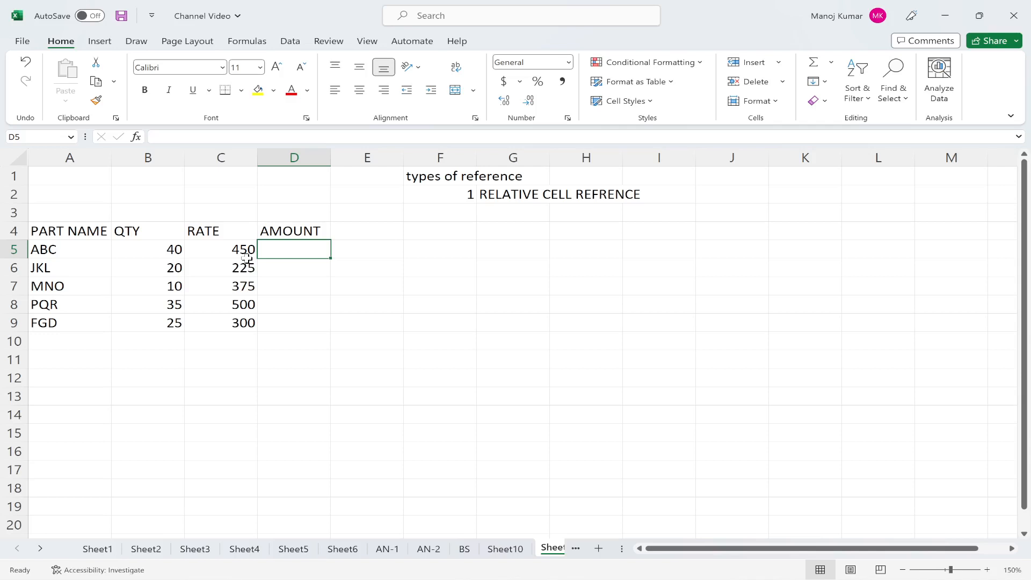
pyautogui.write('=')
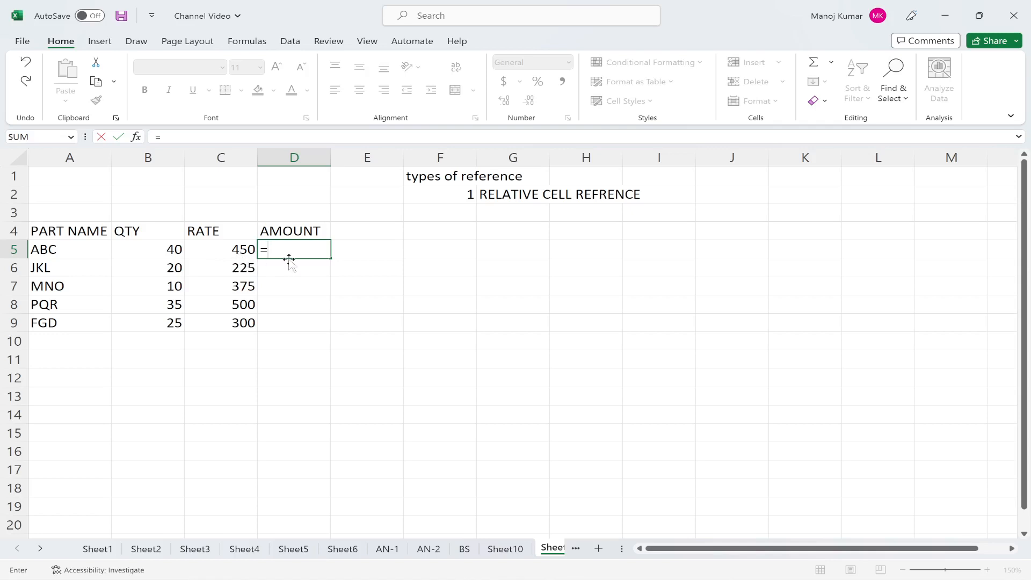
pyautogui.click(167, 251)
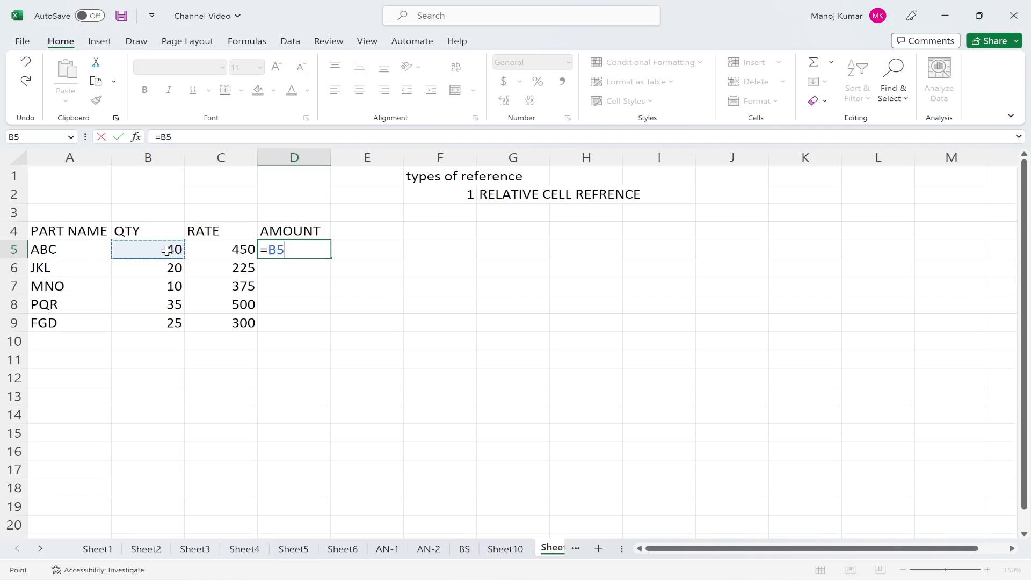
pyautogui.write('*')
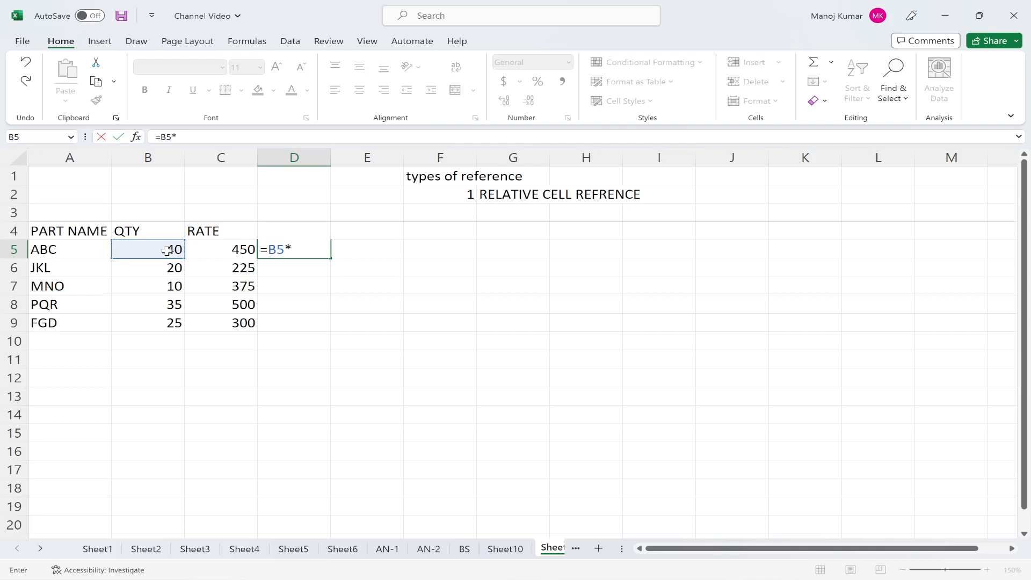
pyautogui.click(240, 250)
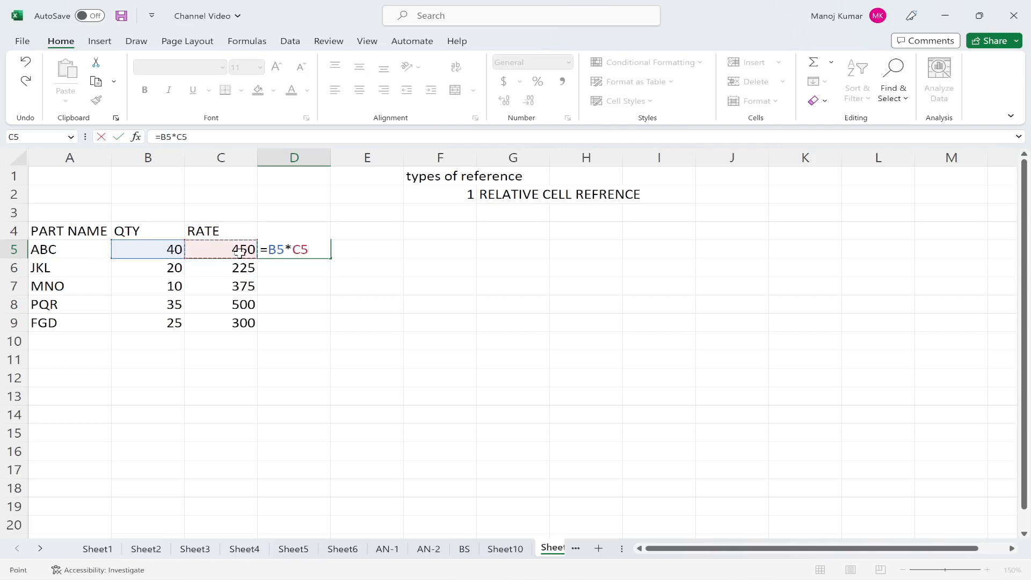
pyautogui.press('Return')
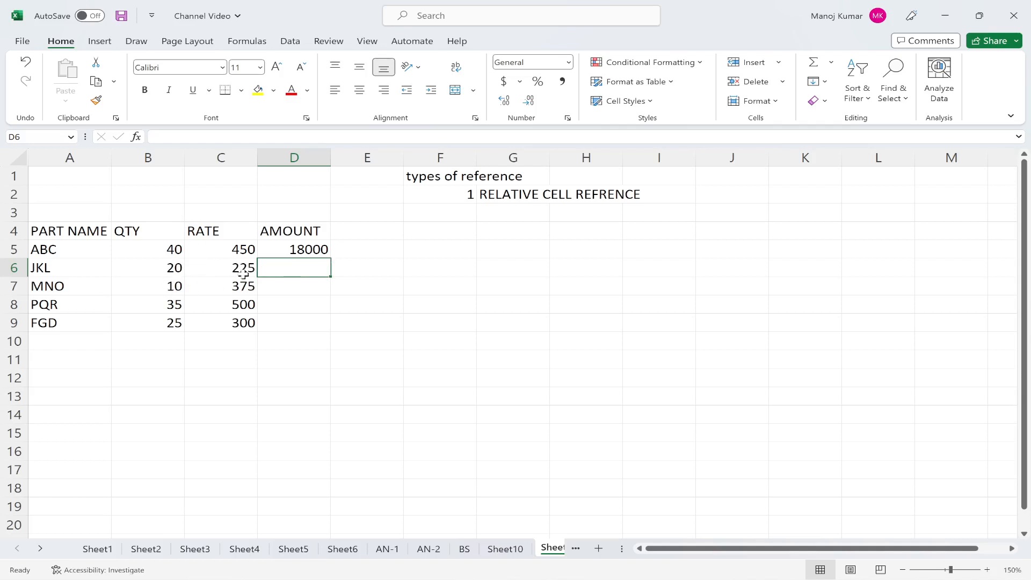
pyautogui.click(308, 247)
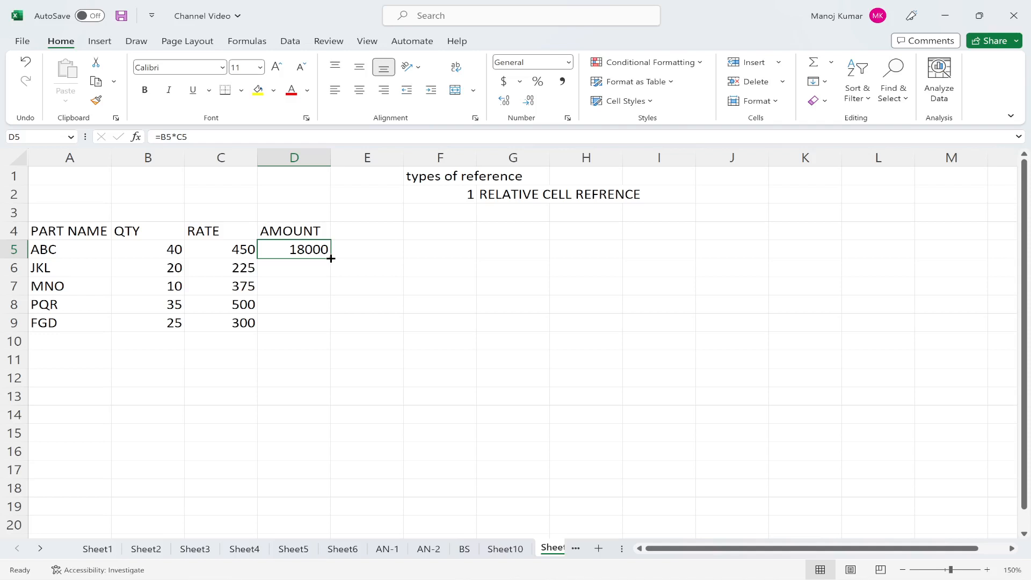
pyautogui.moveTo(331, 259); pyautogui.dragTo(331, 325)
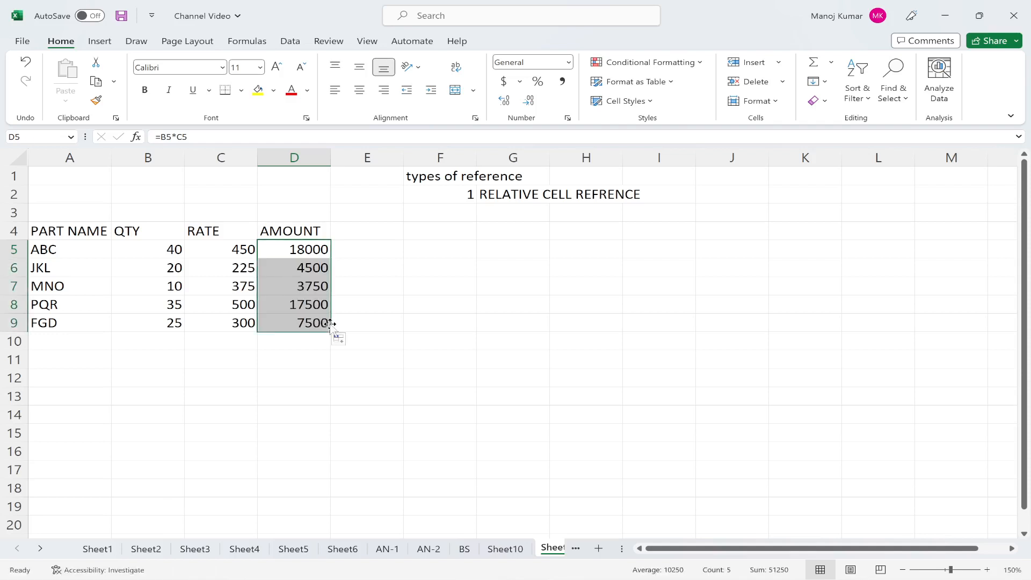
# Examine the AMOUNT formulas in D5:D9 to compare how the cell references shift from row to row
pyautogui.click(300, 272)
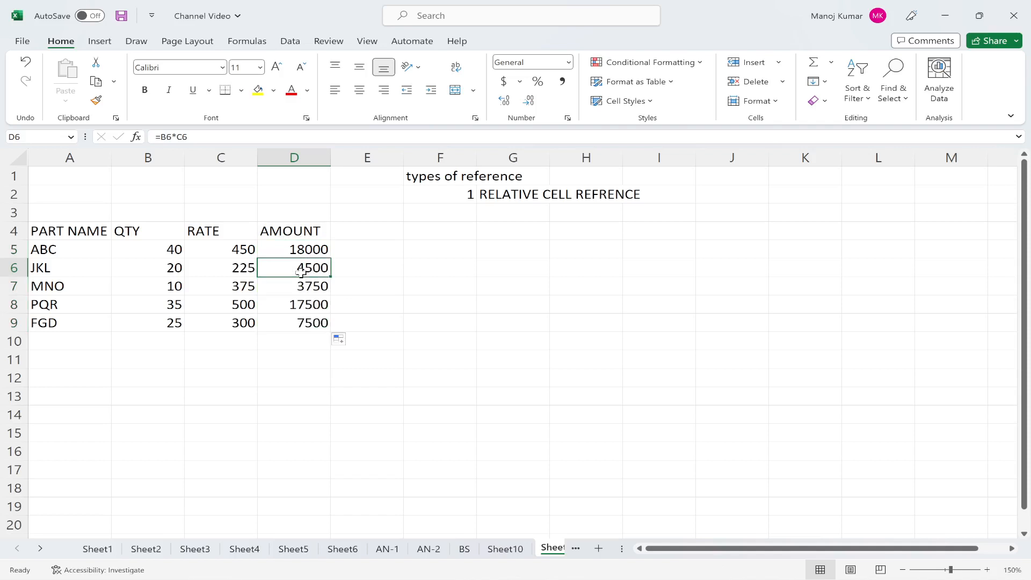
pyautogui.click(302, 252)
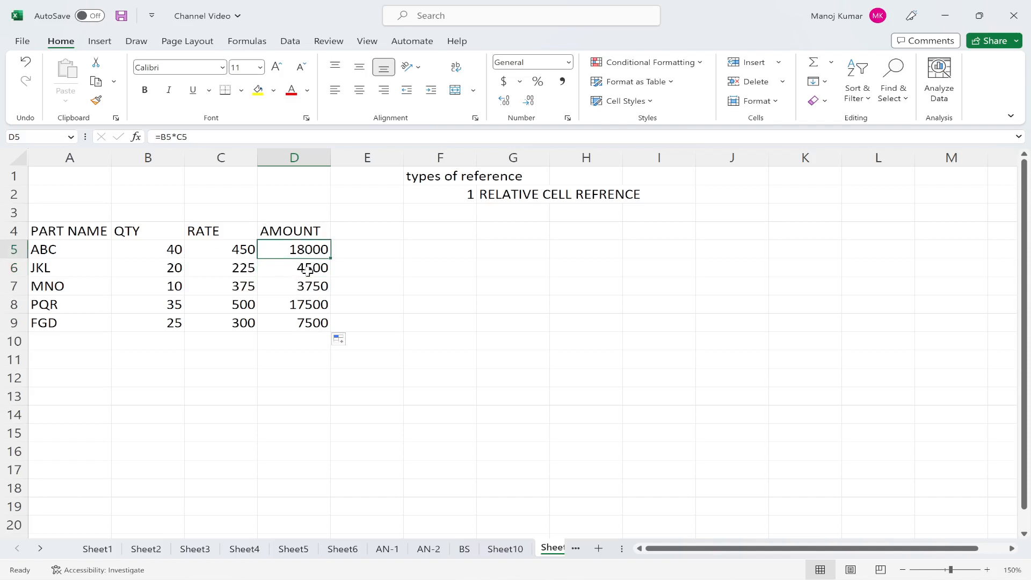
pyautogui.click(307, 268)
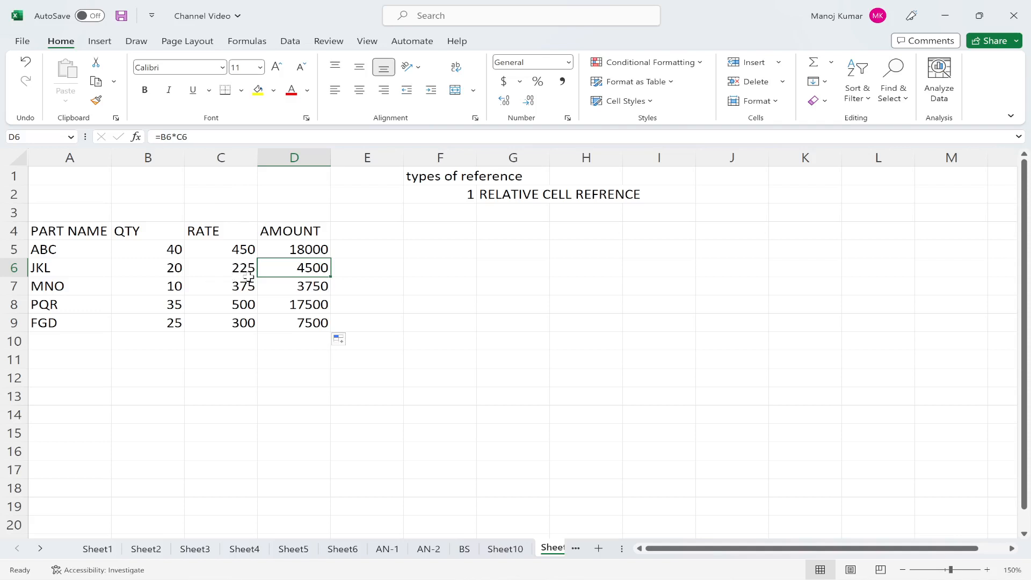
pyautogui.click(307, 251)
pyautogui.click(290, 274)
pyautogui.click(298, 293)
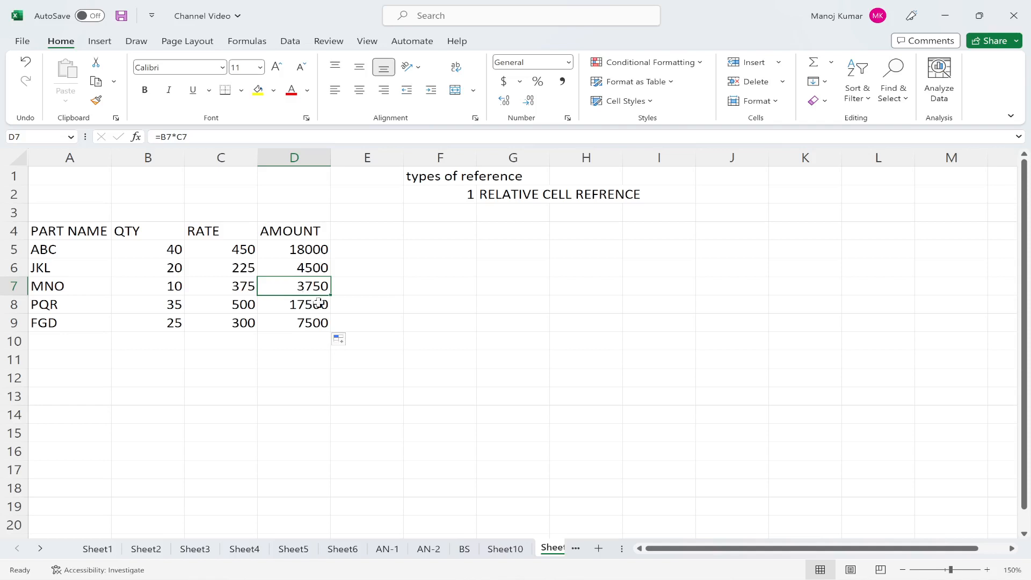
pyautogui.click(311, 302)
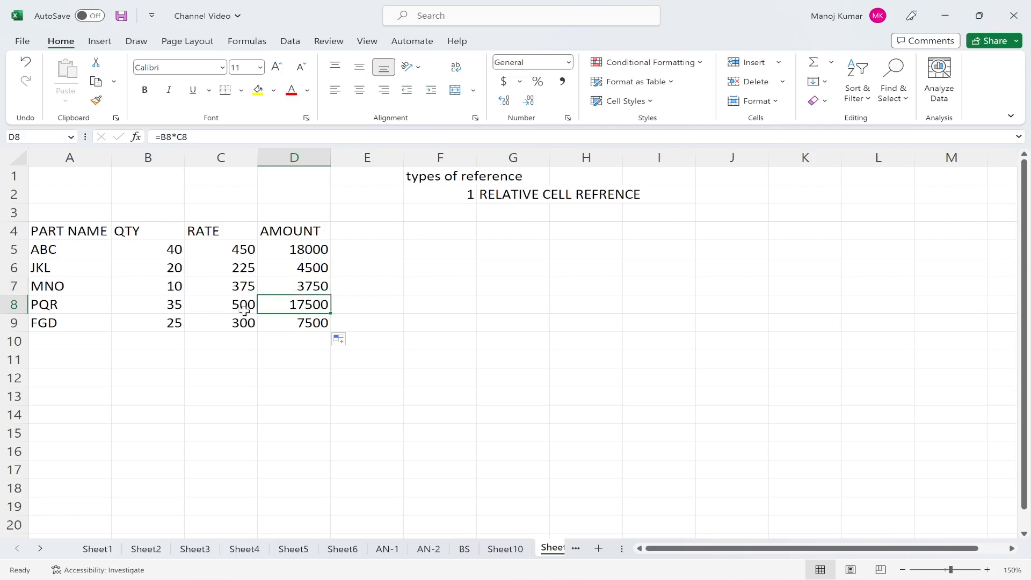
pyautogui.click(305, 322)
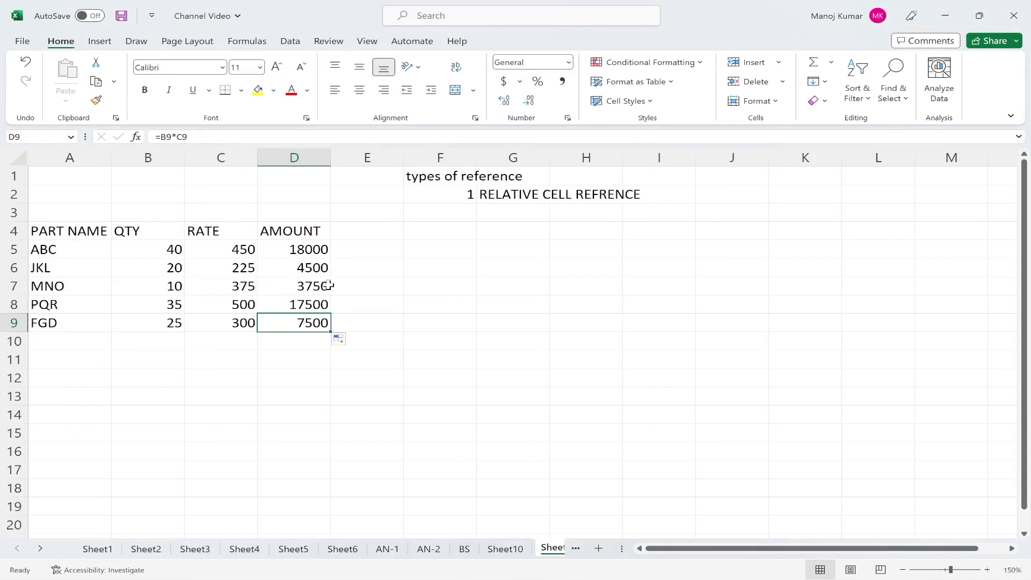
pyautogui.click(307, 269)
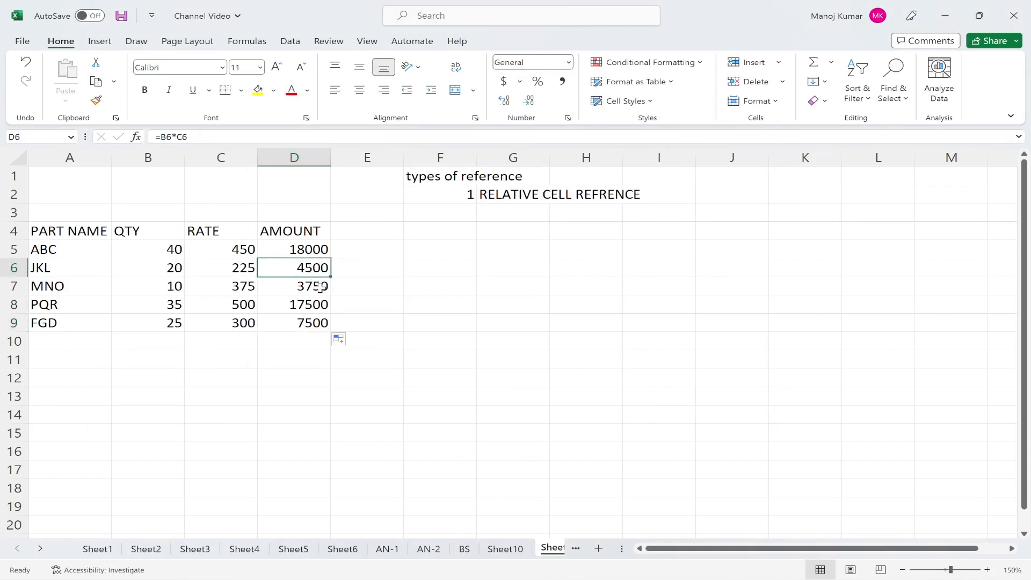
pyautogui.click(300, 290)
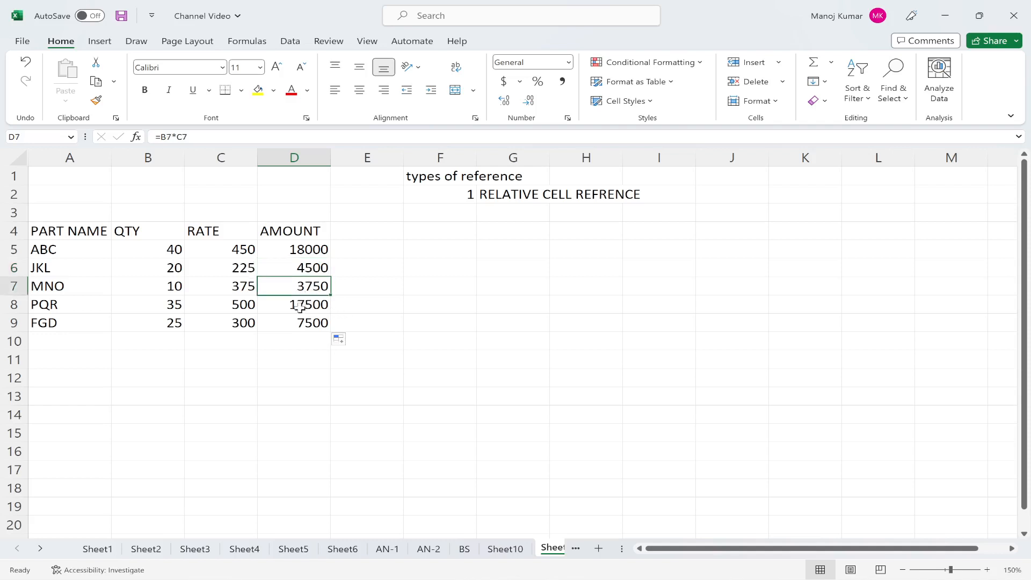
pyautogui.click(298, 306)
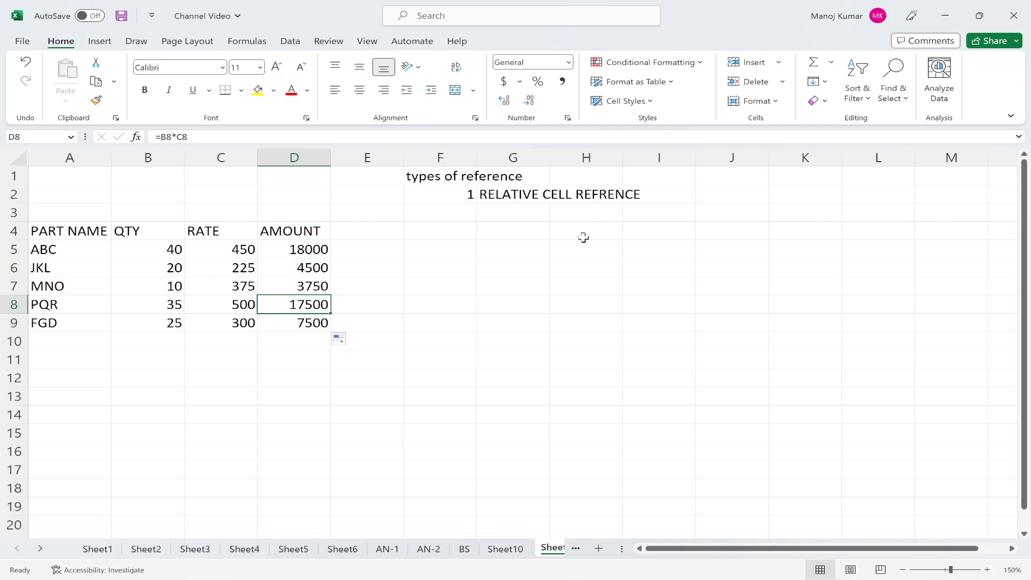
# Correct the spelling of the heading in G2 to RELATIVE CELL REFERENCE
pyautogui.click(595, 195)
pyautogui.click(503, 200)
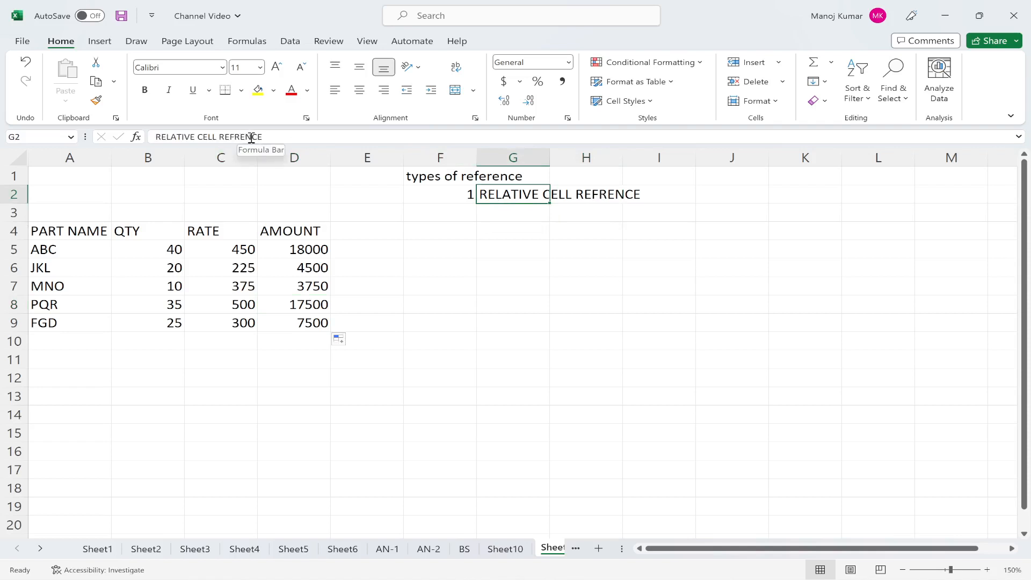
pyautogui.doubleClick(235, 138)
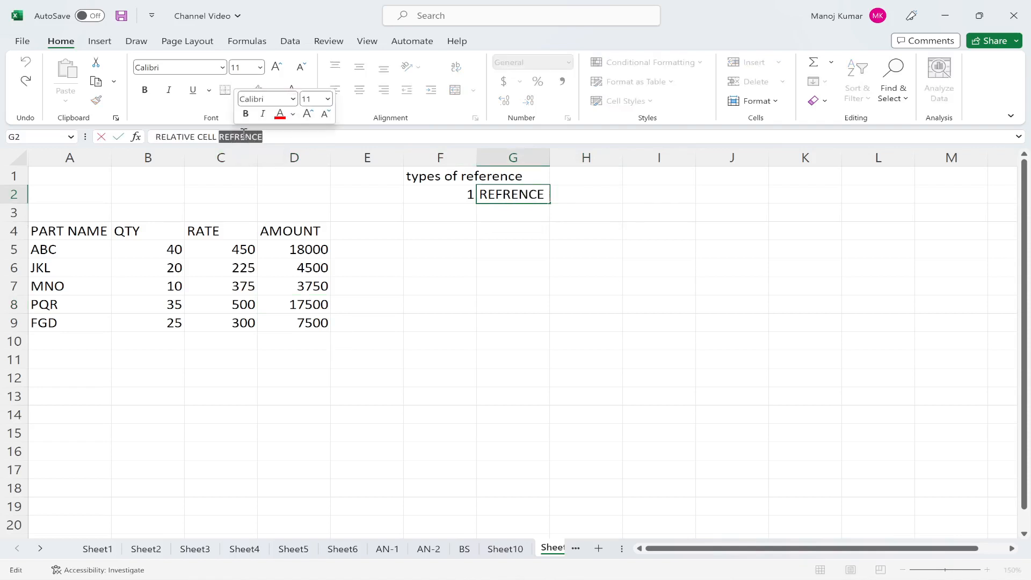
pyautogui.click(245, 138)
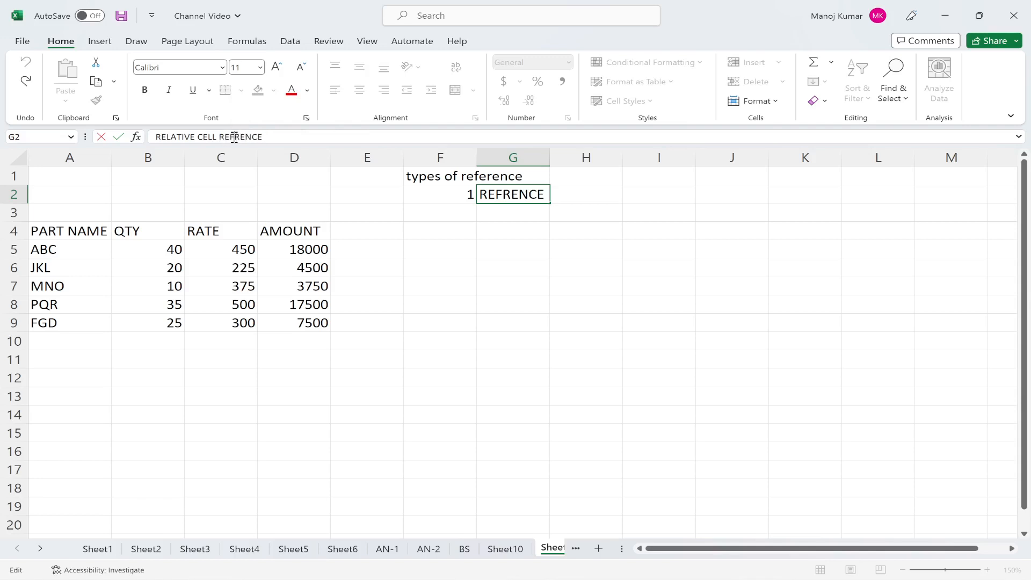
pyautogui.write('E')
pyautogui.press('Return')
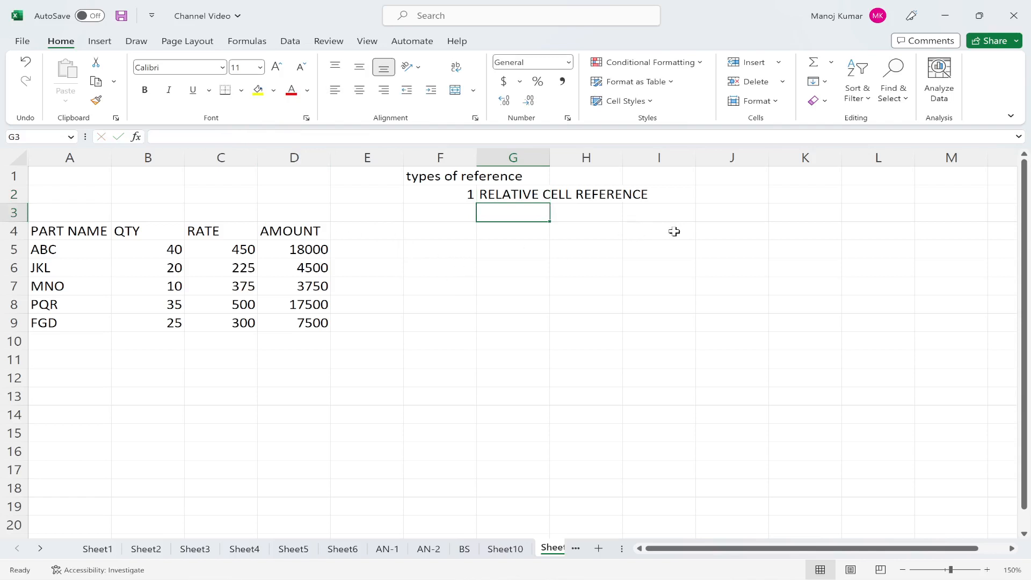
# Enter the label GST% in K2 and the rate 18% in L2
pyautogui.click(796, 197)
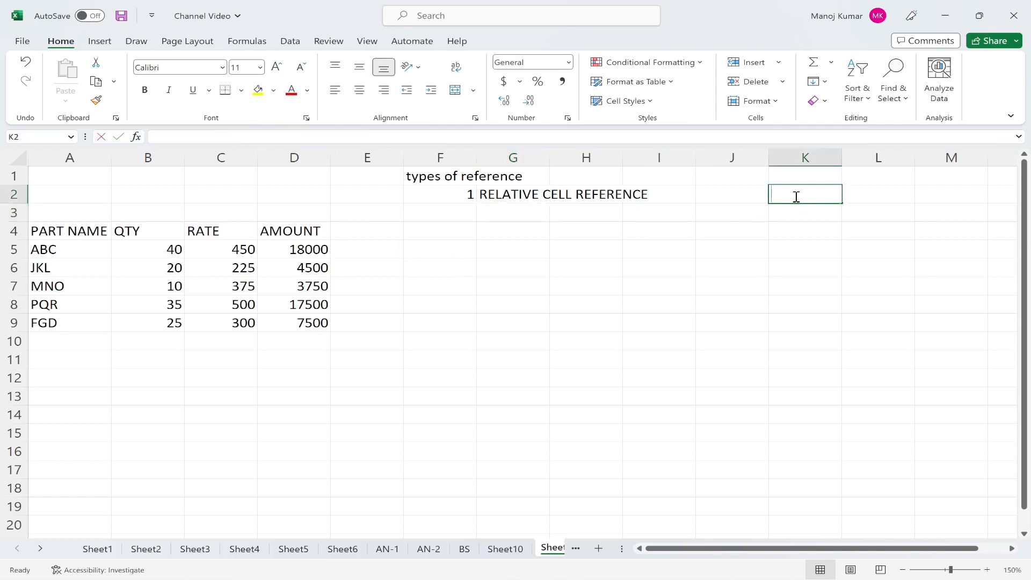
pyautogui.write('GST%')
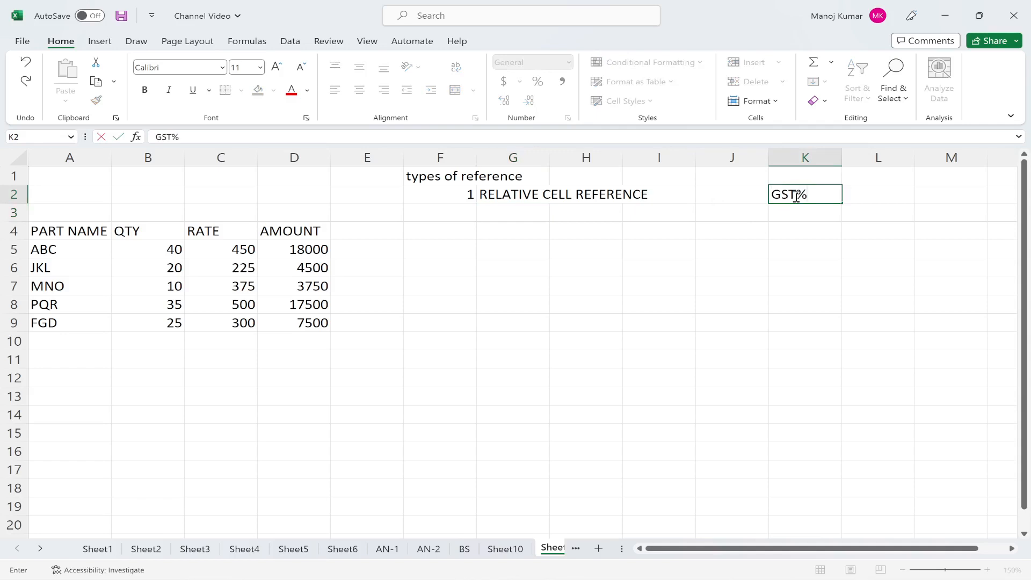
pyautogui.click(880, 196)
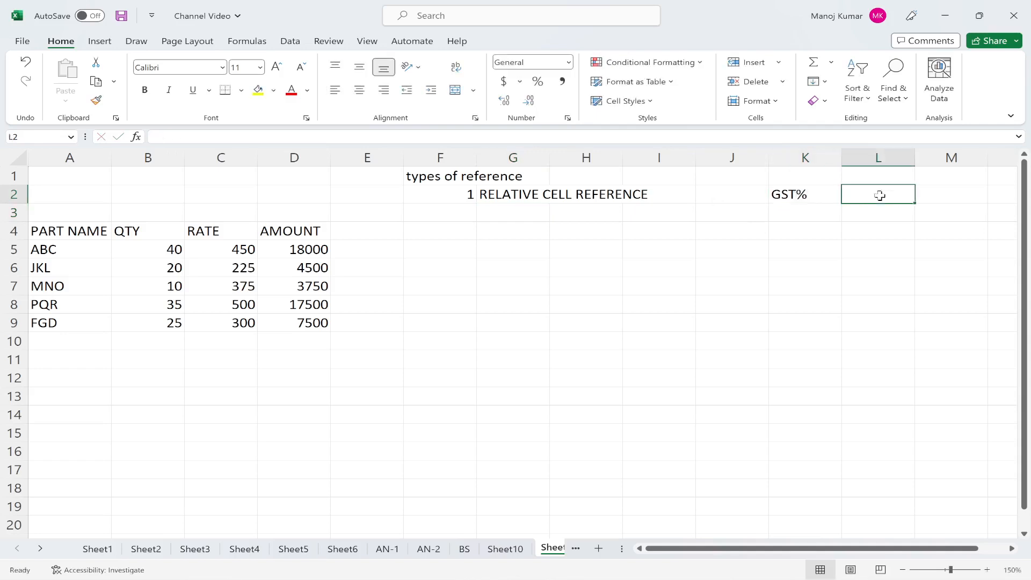
pyautogui.write('1')
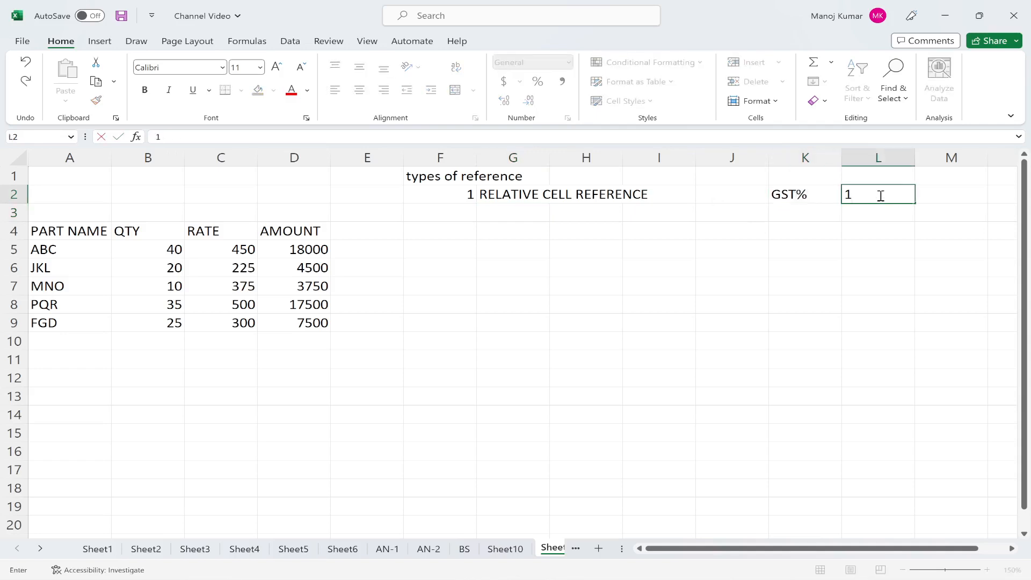
pyautogui.write('8%')
pyautogui.press('Return')
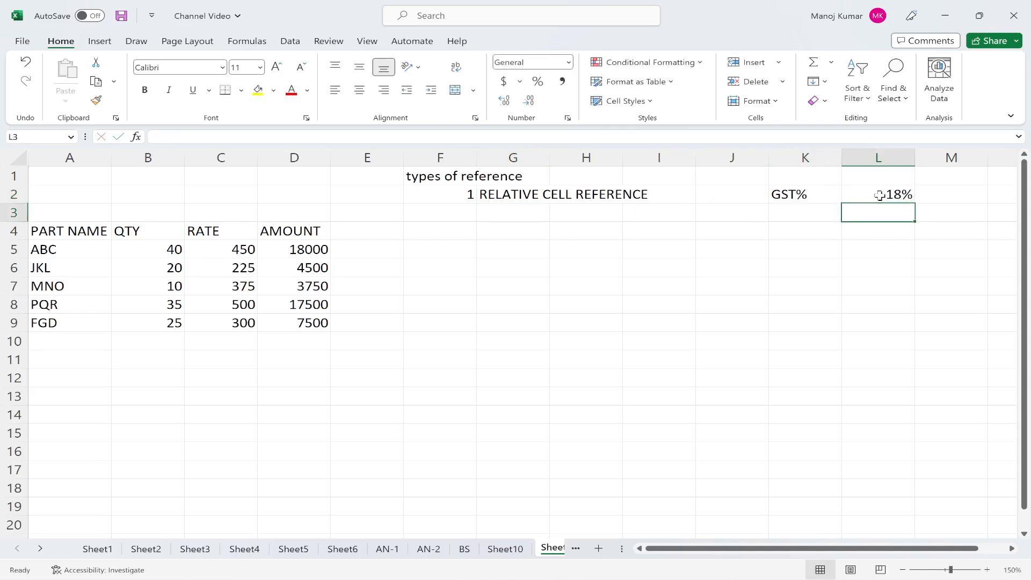
# Add the column header GST AMT in E4, beside AMOUNT
pyautogui.click(365, 236)
pyautogui.write('GST')
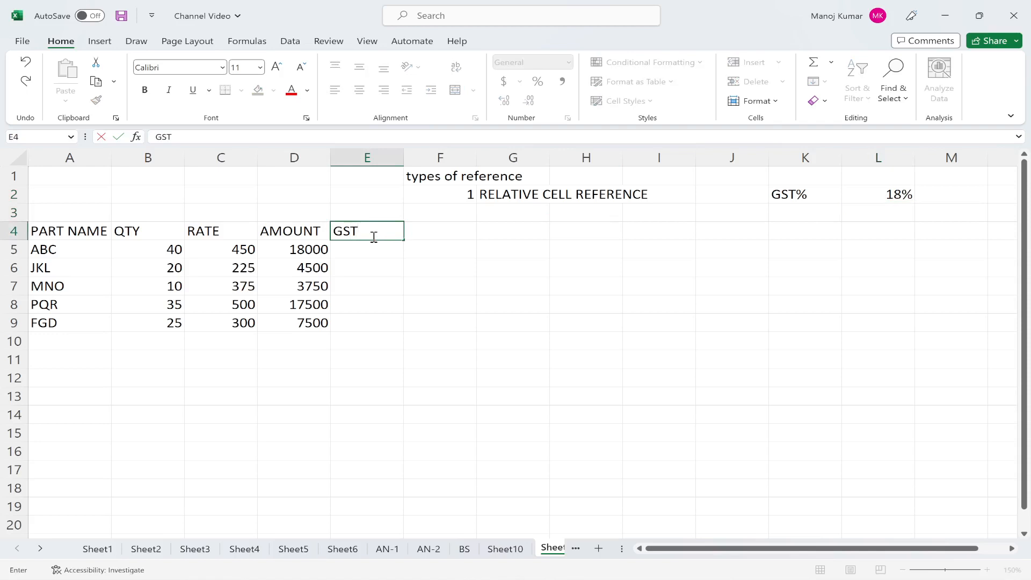
pyautogui.write(' AMT')
pyautogui.press('Return')
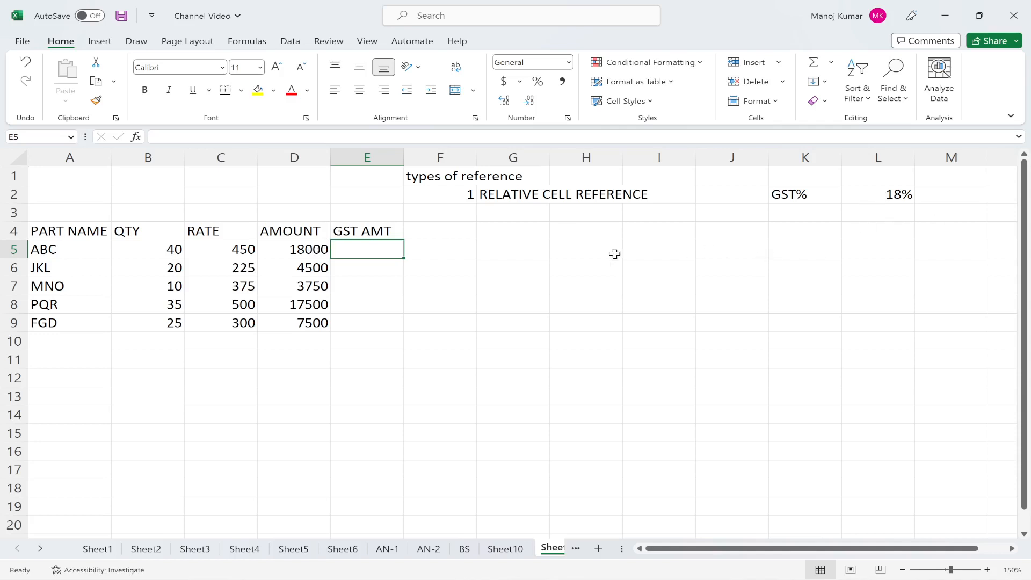
# Calculate the first GST amount in E5 with =D5*L2 and fill the formula down through E9
pyautogui.write('=')
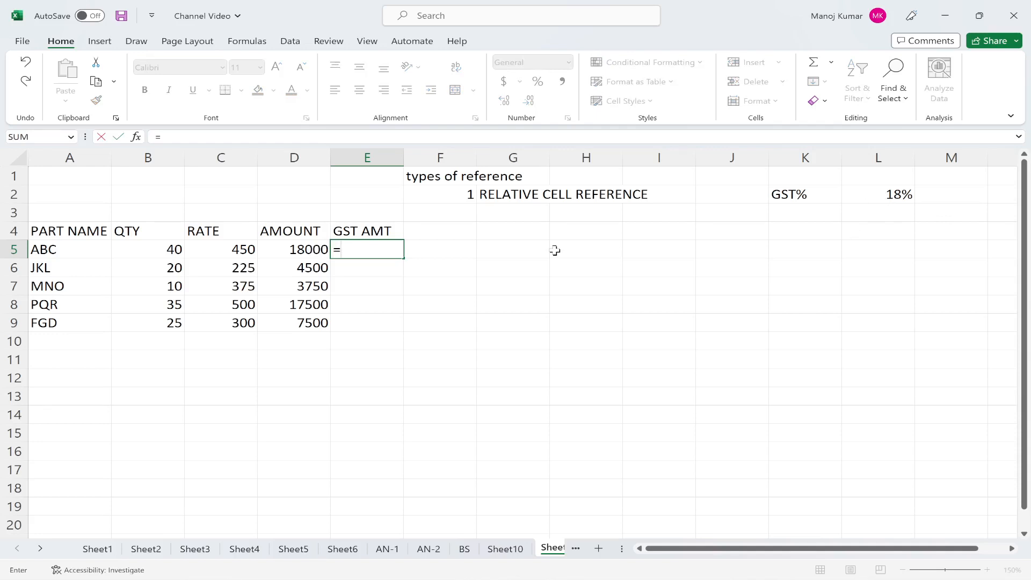
pyautogui.click(296, 256)
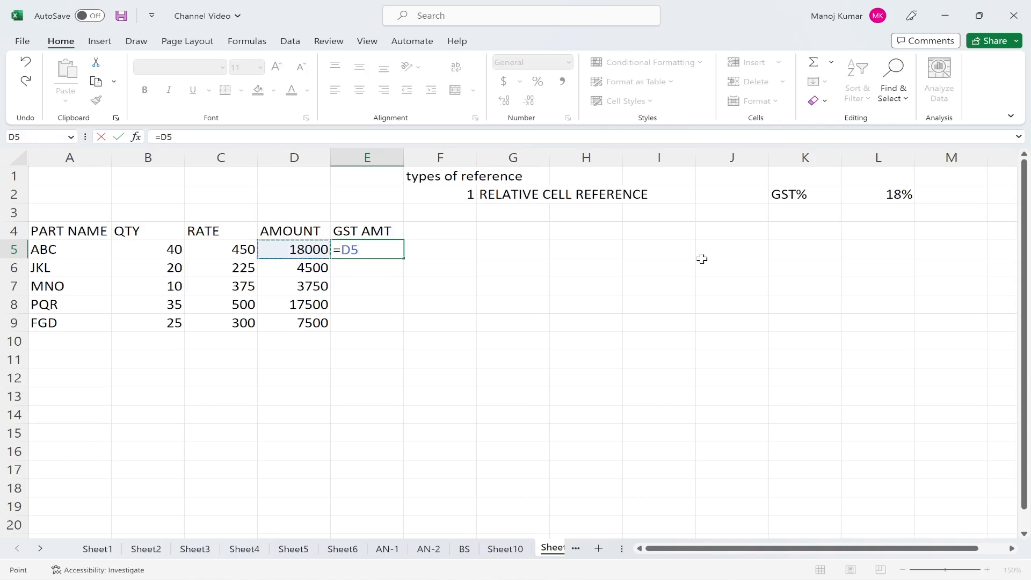
pyautogui.write('*')
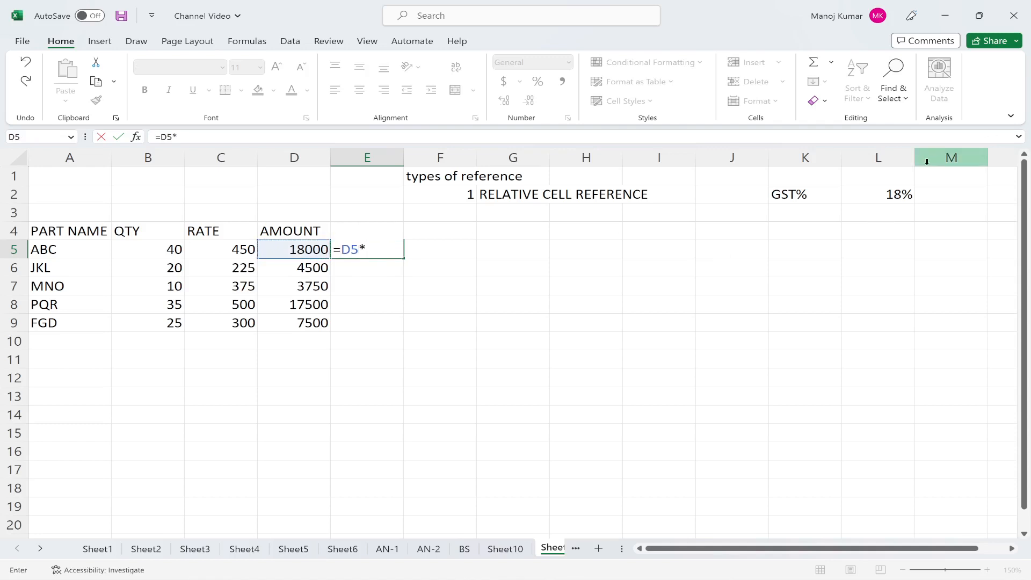
pyautogui.click(892, 196)
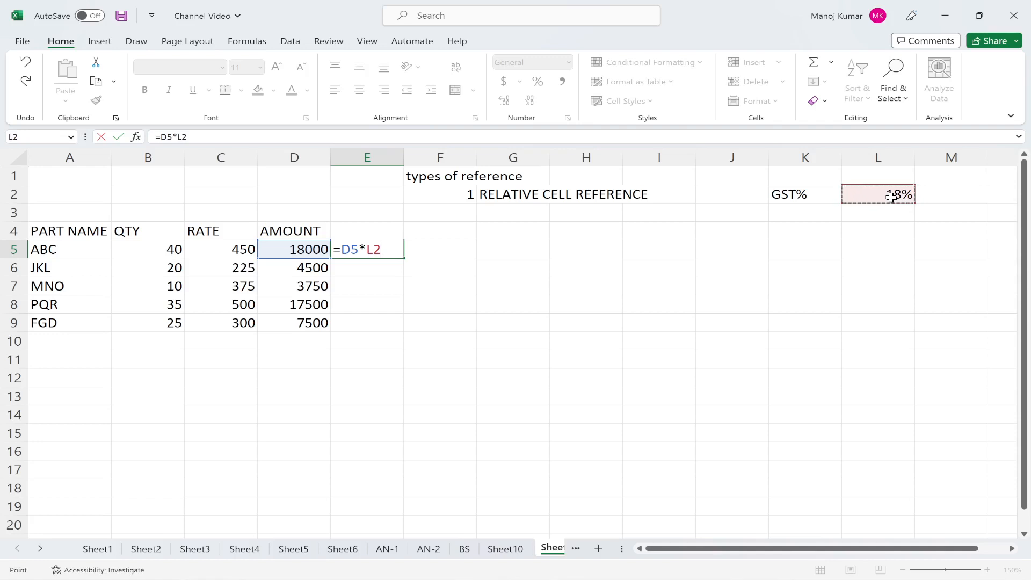
pyautogui.press('Return')
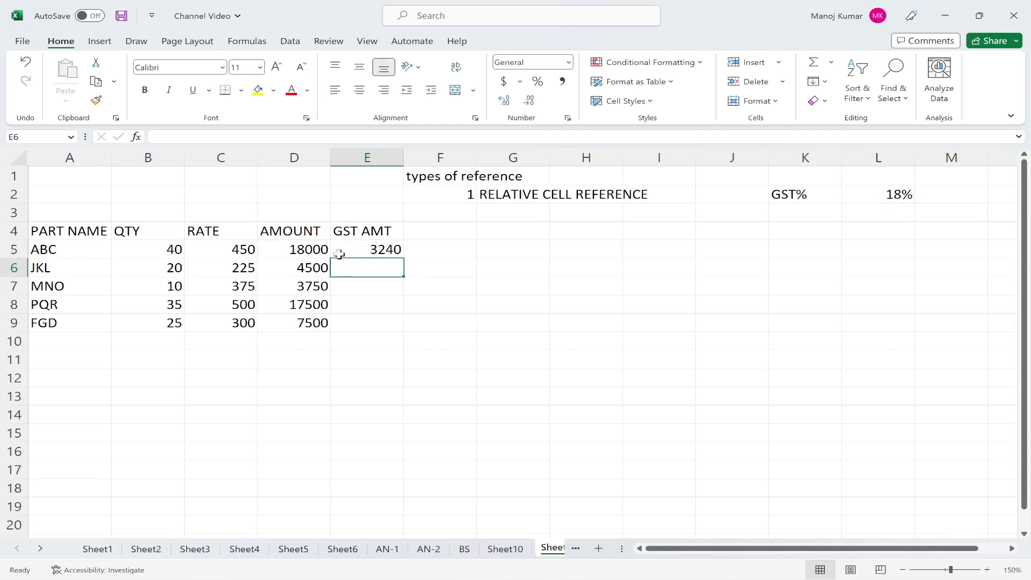
pyautogui.click(378, 253)
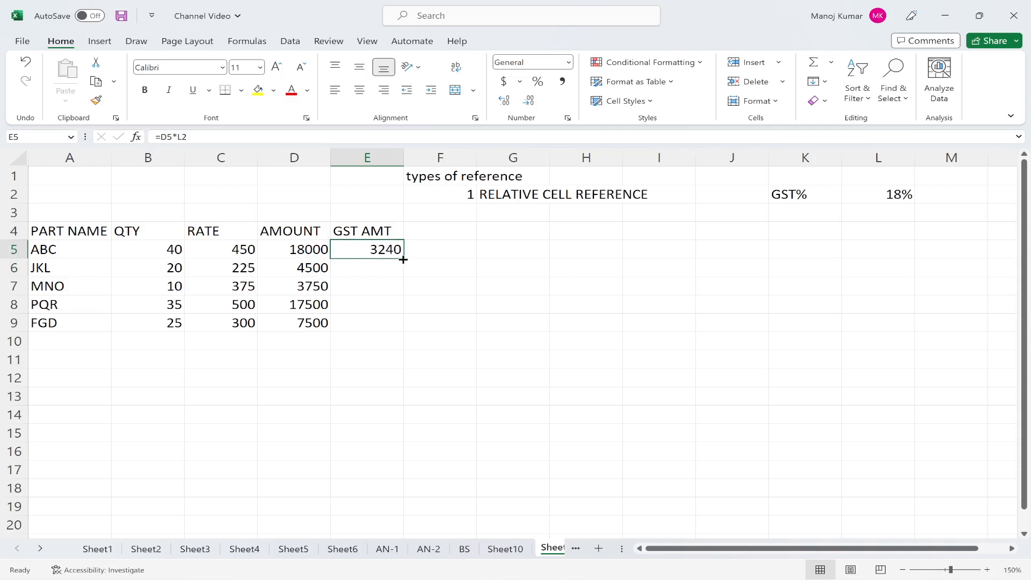
pyautogui.moveTo(403, 259); pyautogui.dragTo(404, 327)
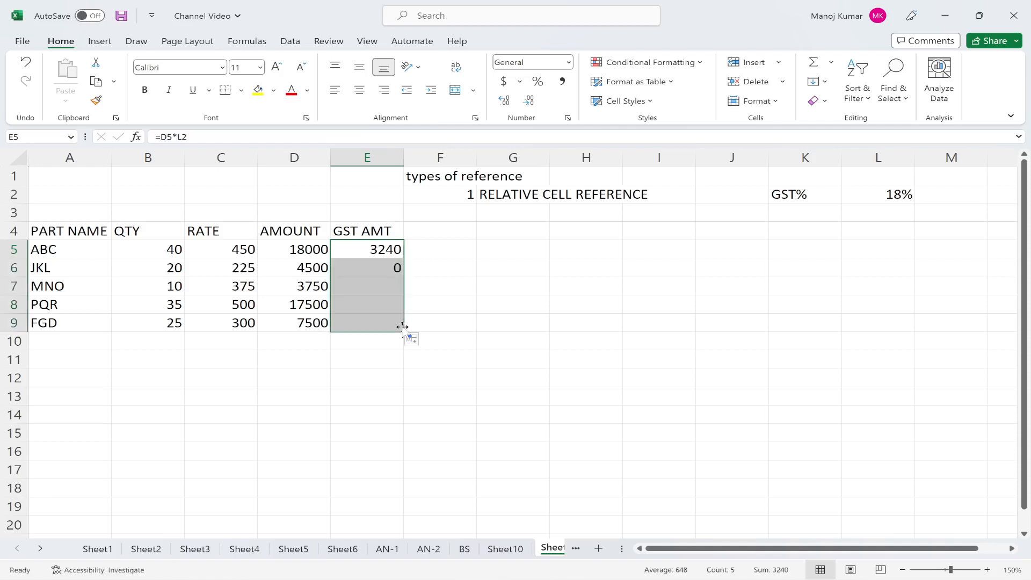
# Compare the GST formulas in E5 and E6 with the rate cell L2 and the cell L3 below it
pyautogui.click(375, 272)
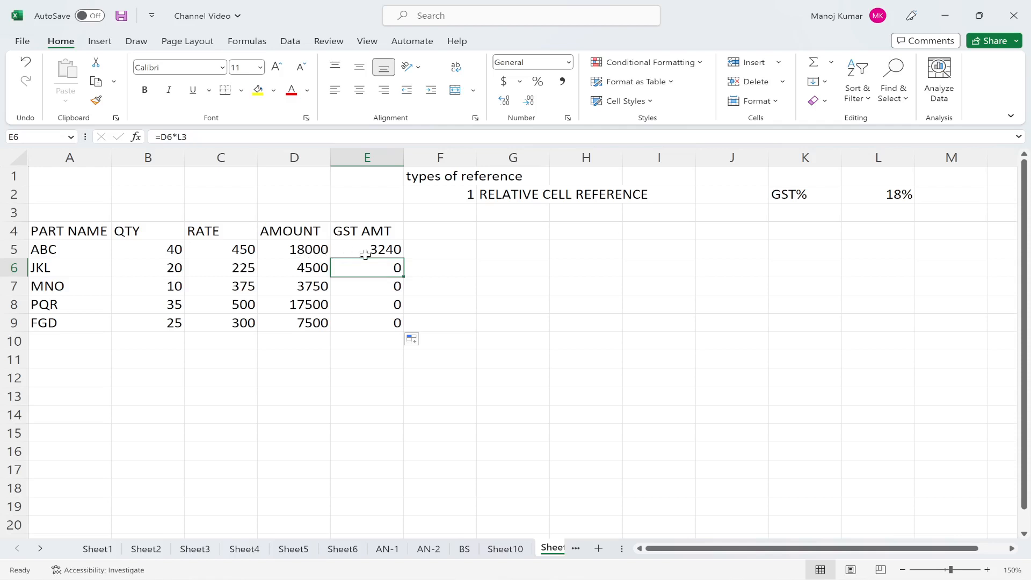
pyautogui.click(367, 252)
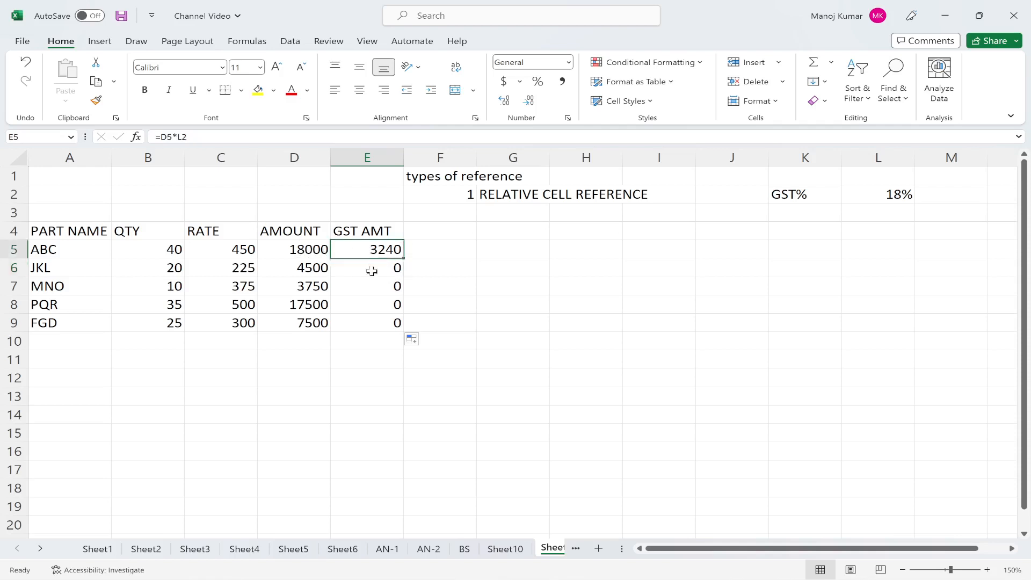
pyautogui.click(373, 271)
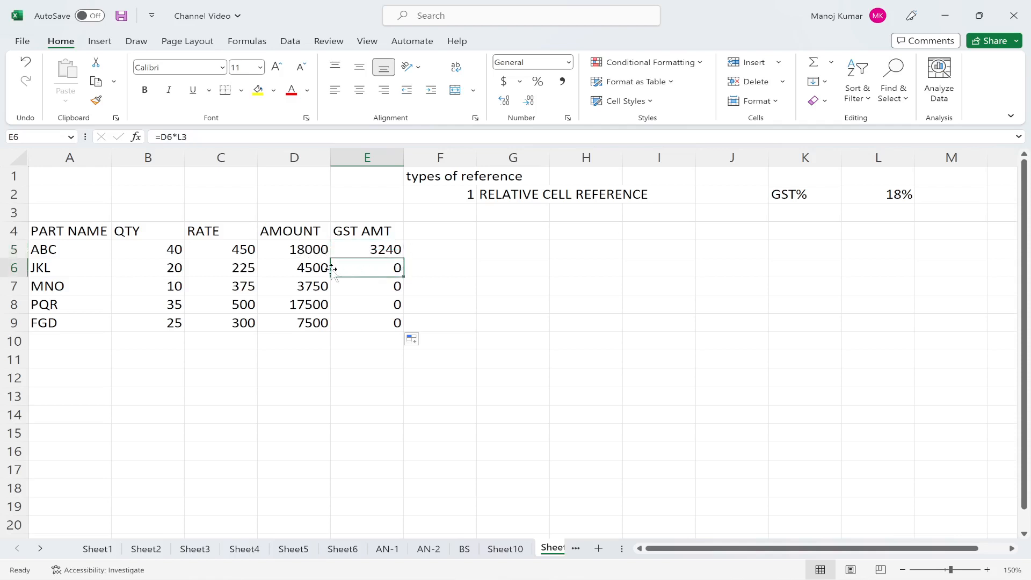
pyautogui.click(391, 251)
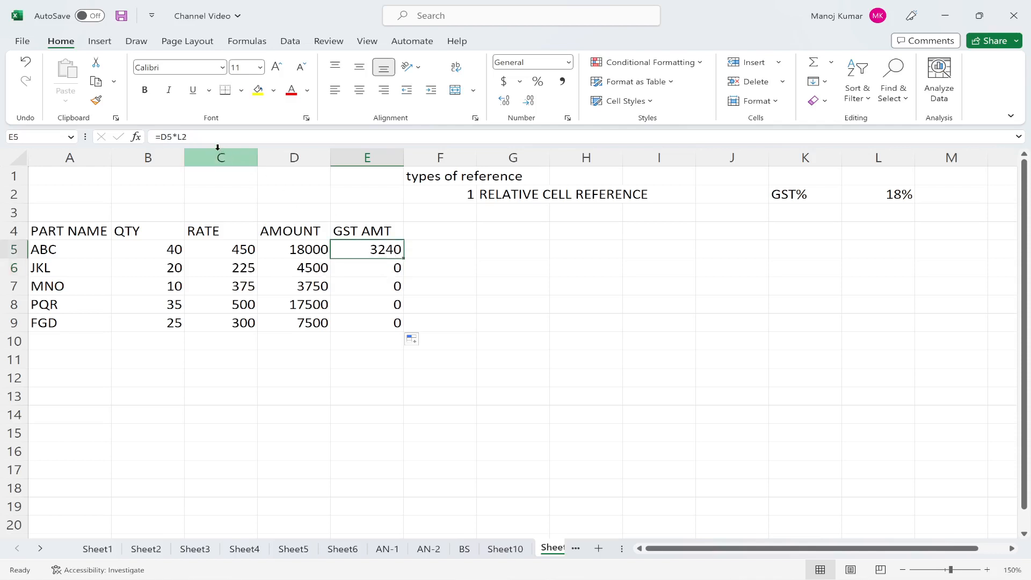
pyautogui.click(396, 267)
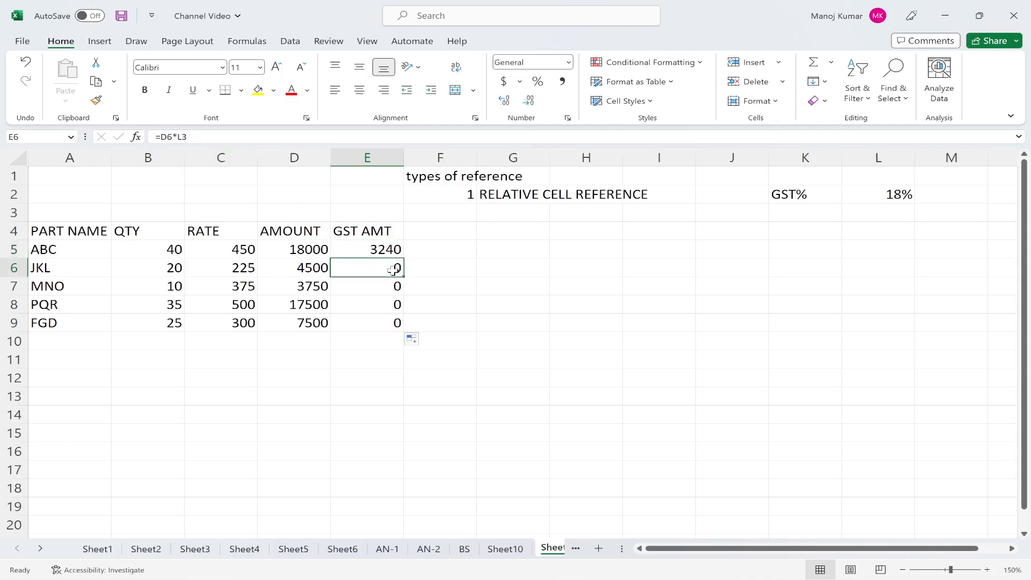
pyautogui.click(881, 195)
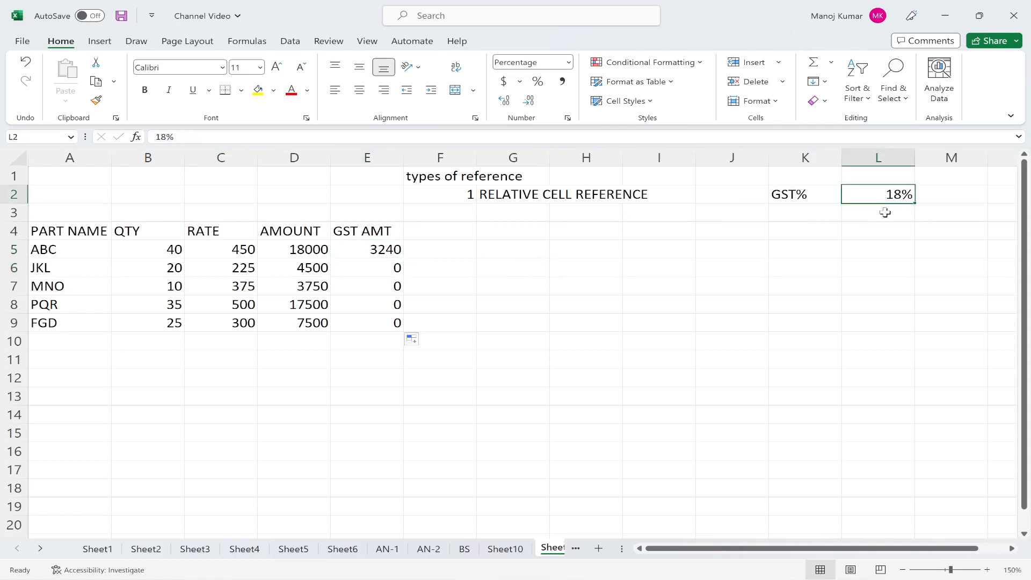
pyautogui.click(885, 215)
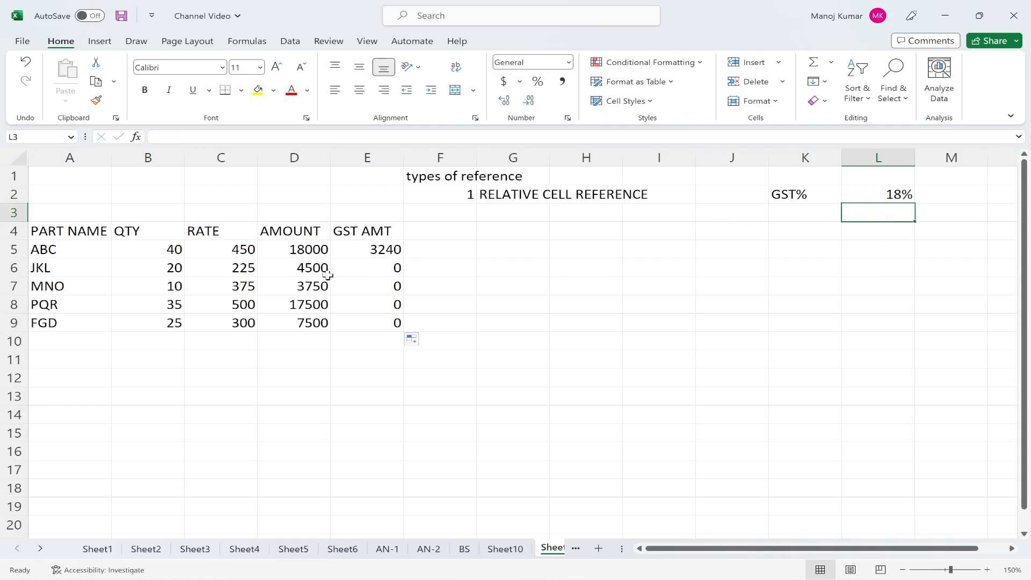
# Examine which column L cells the GST formulas in E5 through E8 refer to, checking the cells below the rate as well
pyautogui.click(368, 271)
pyautogui.doubleClick(368, 272)
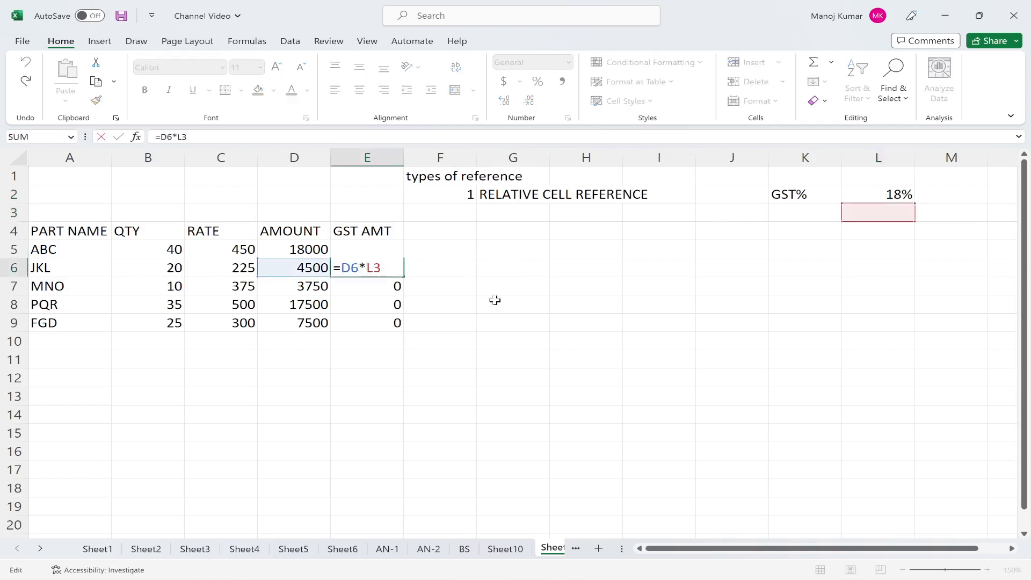
pyautogui.press('Return')
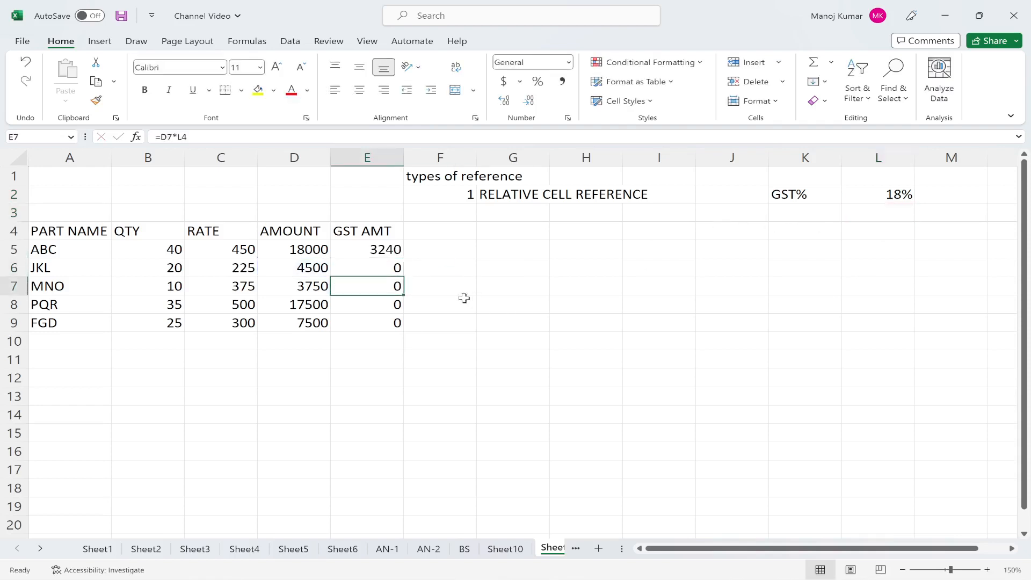
pyautogui.doubleClick(389, 285)
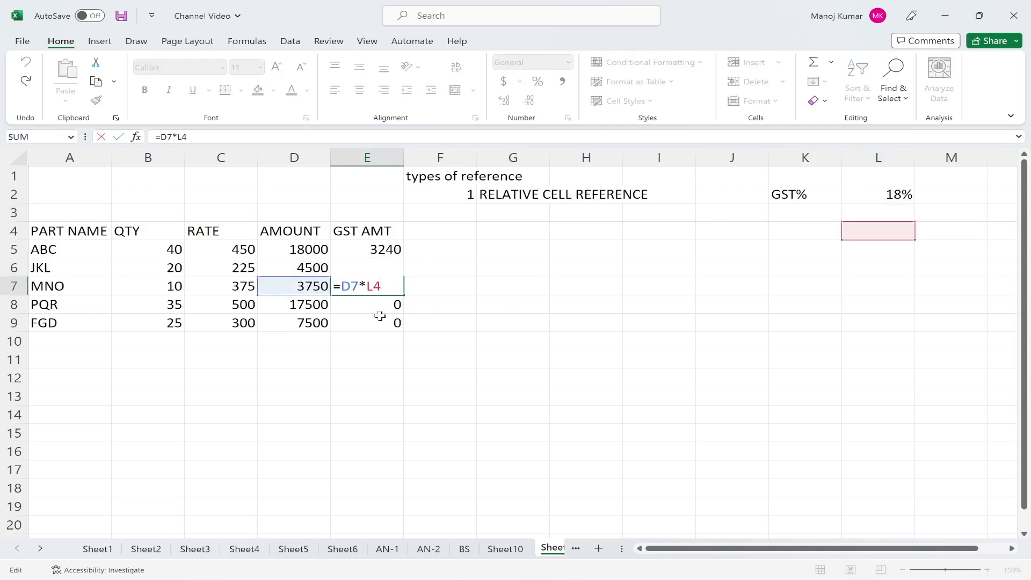
pyautogui.doubleClick(394, 302)
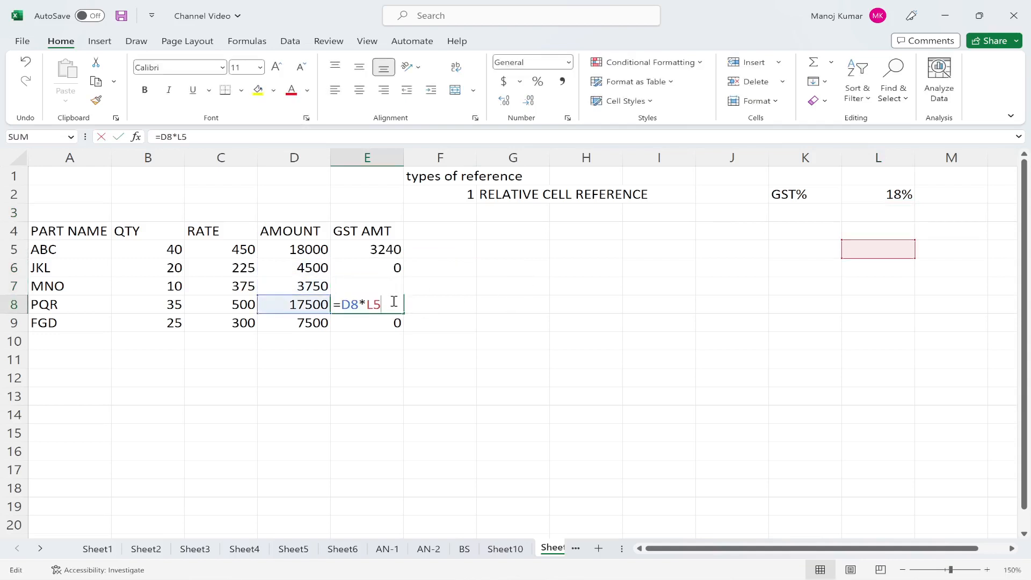
pyautogui.click(905, 216)
pyautogui.click(903, 231)
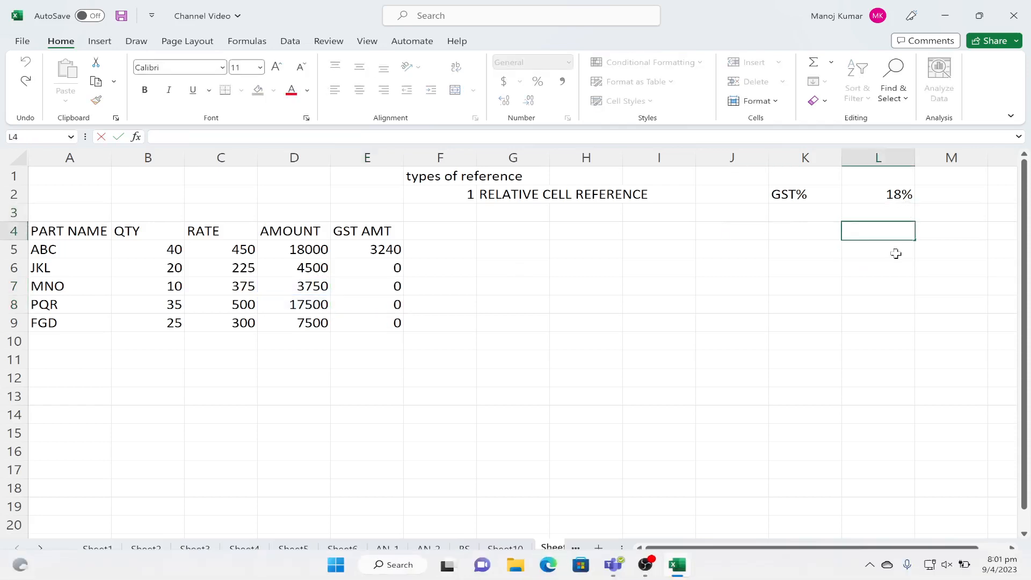
pyautogui.click(895, 251)
pyautogui.click(896, 269)
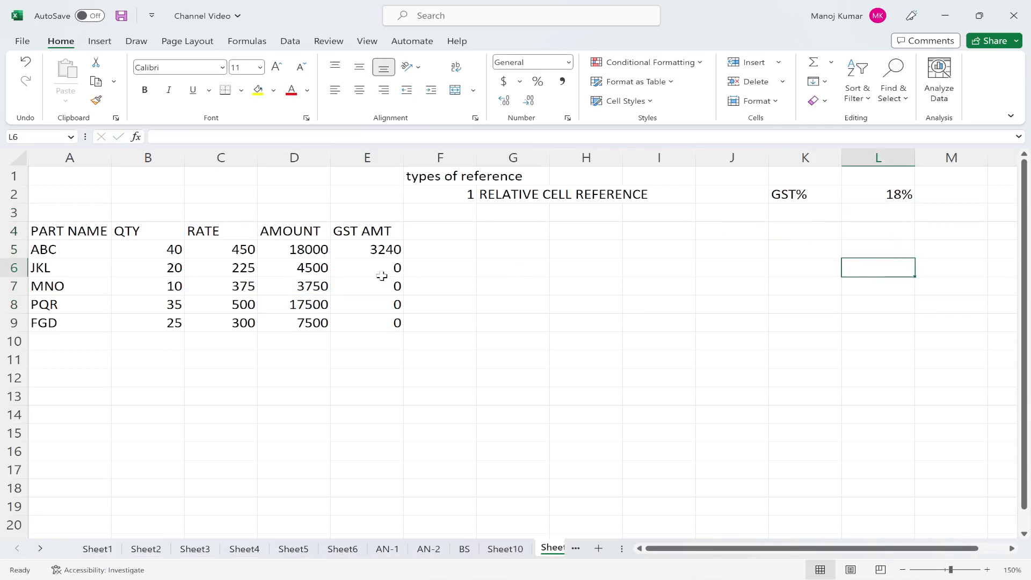
pyautogui.click(382, 251)
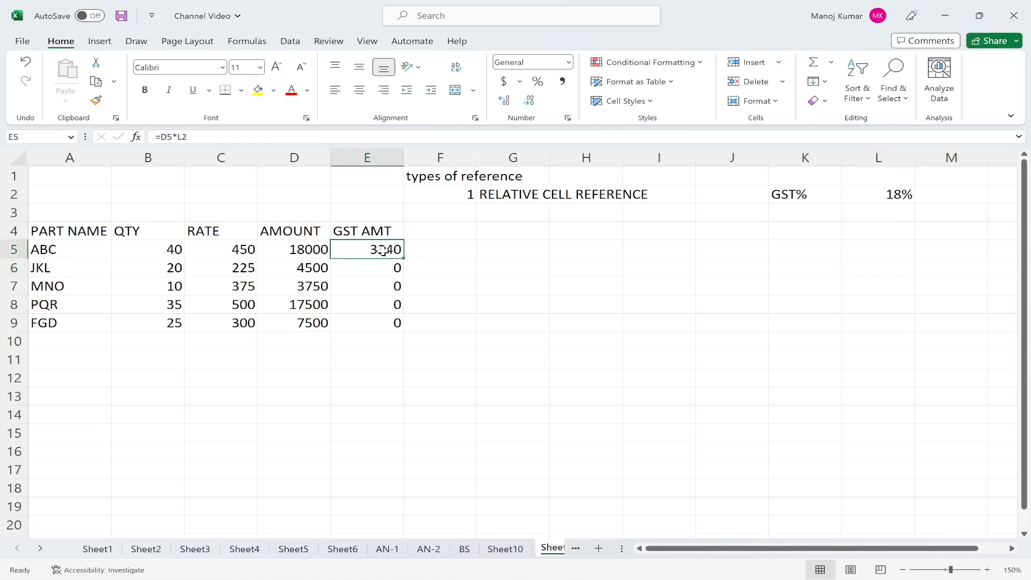
pyautogui.doubleClick(382, 251)
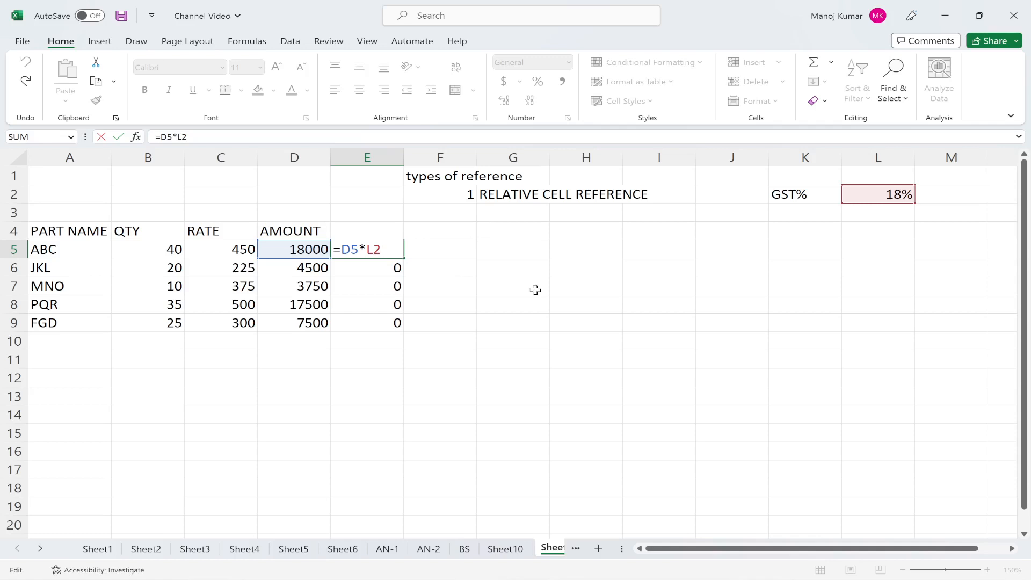
pyautogui.press('Return')
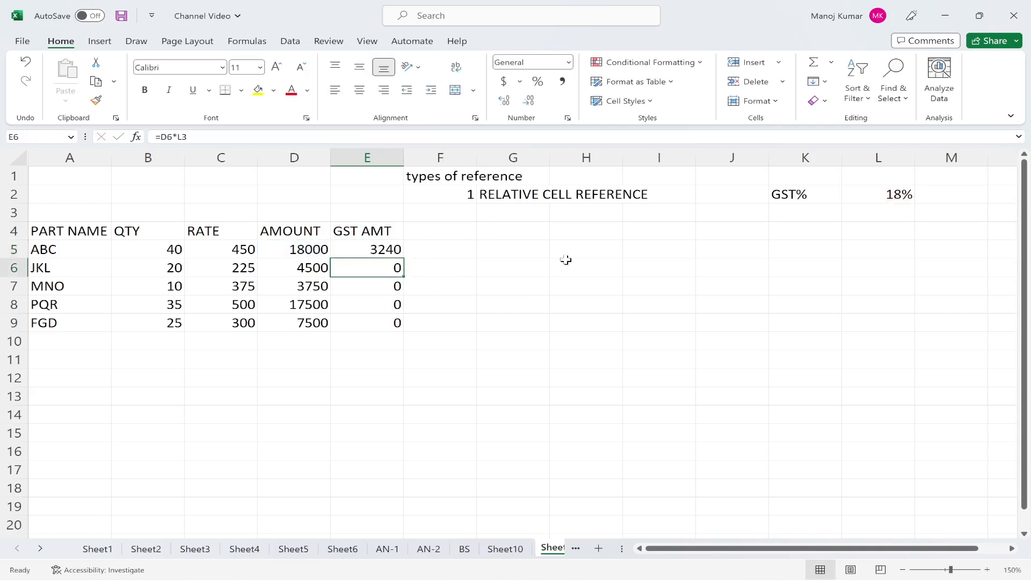
# Add the second list entry with number 2 in F3 and the heading ABSOLUTE CELL REFERENCE in G3
pyautogui.click(455, 213)
pyautogui.write('2')
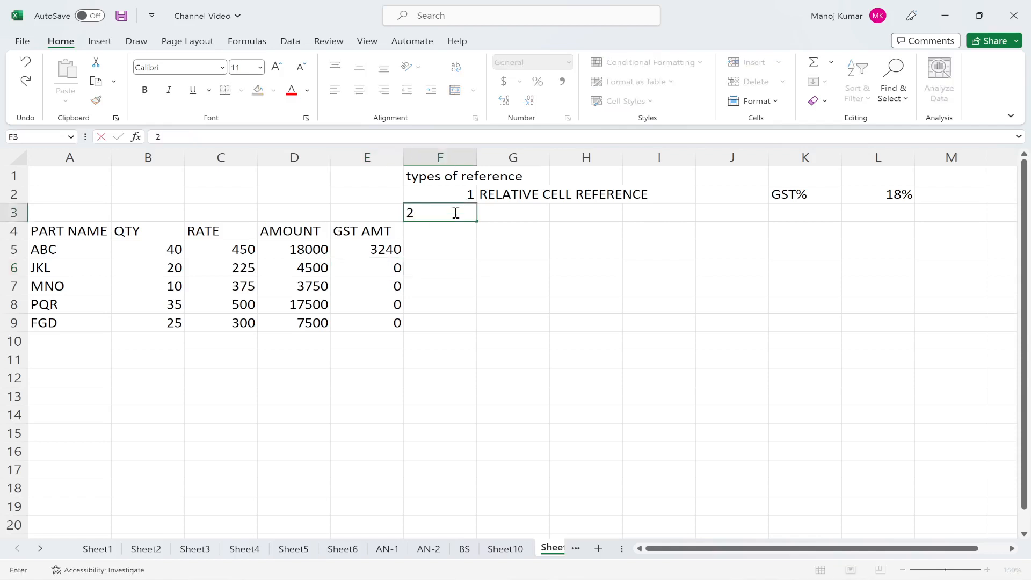
pyautogui.press('Tab')
pyautogui.write('ABSO')
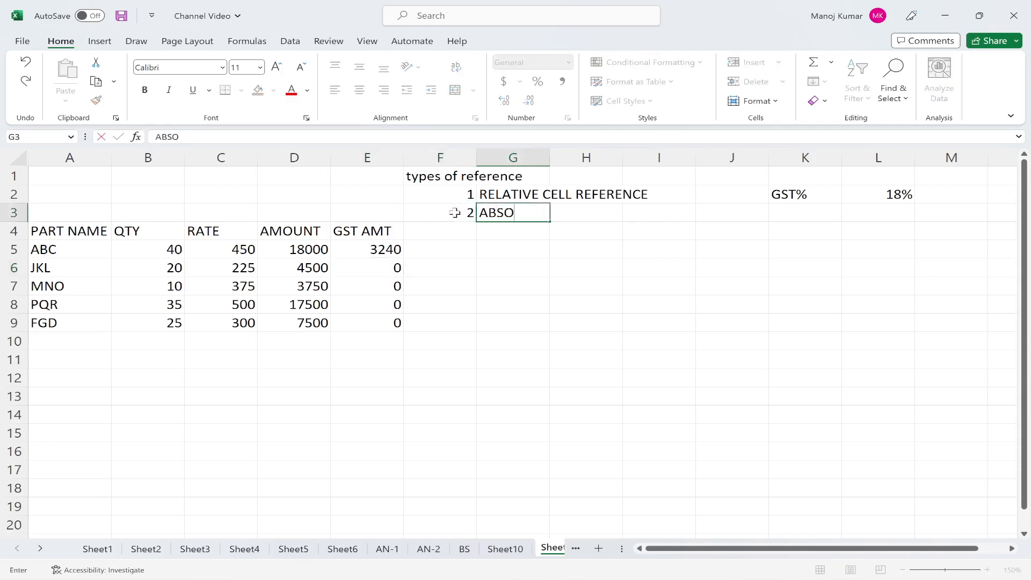
pyautogui.write('LUTE CELL RE')
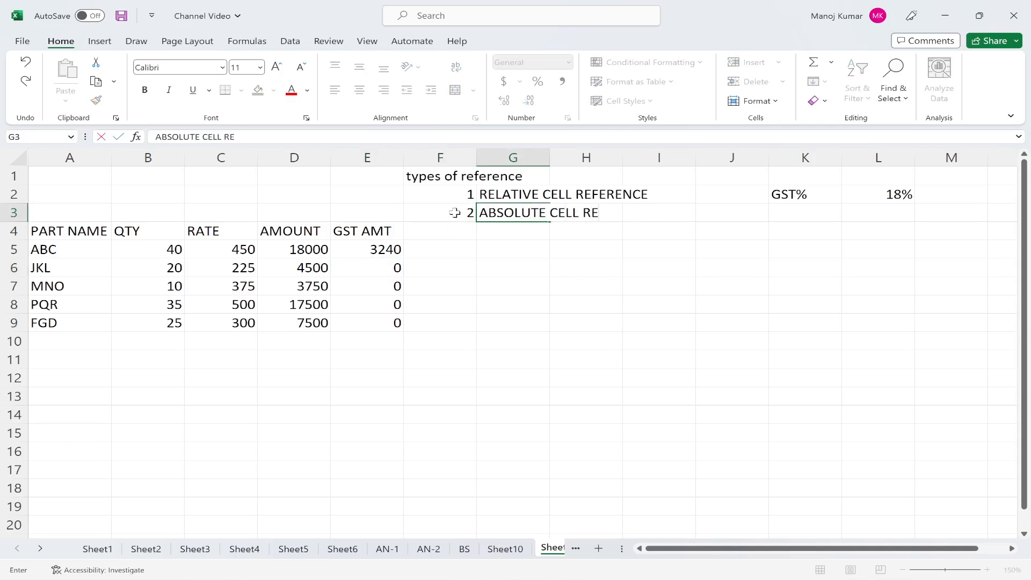
pyautogui.write('FERENCE')
pyautogui.press('Return')
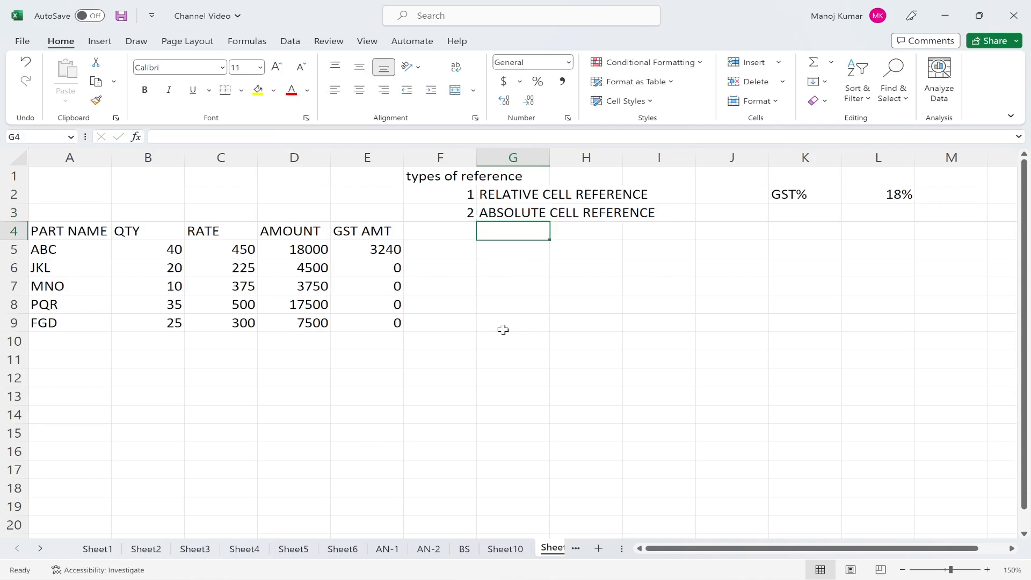
# Check the rate reference in the E6 formula against the one in E5
pyautogui.doubleClick(382, 268)
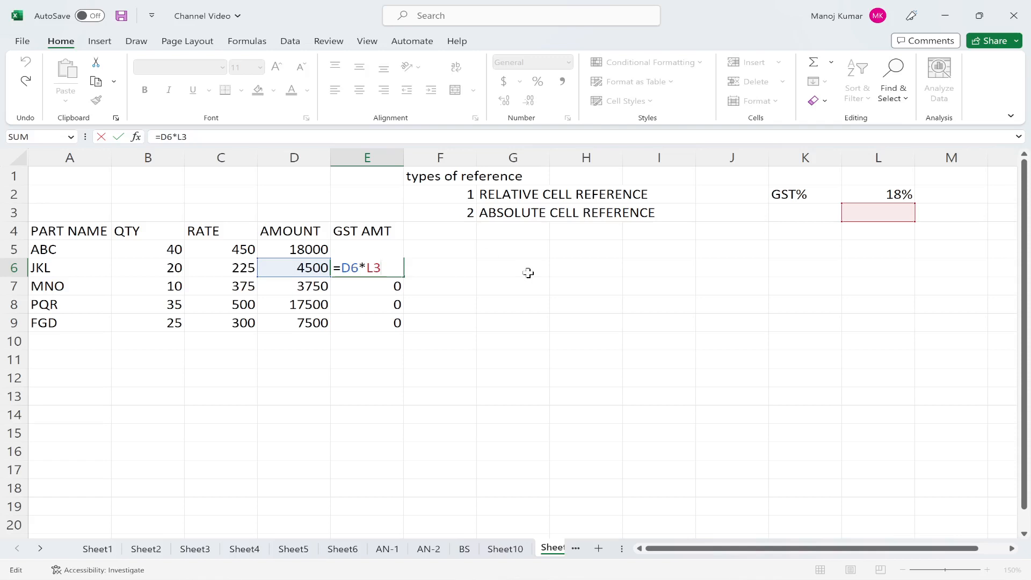
pyautogui.hotkey('ctrl', 'Return')
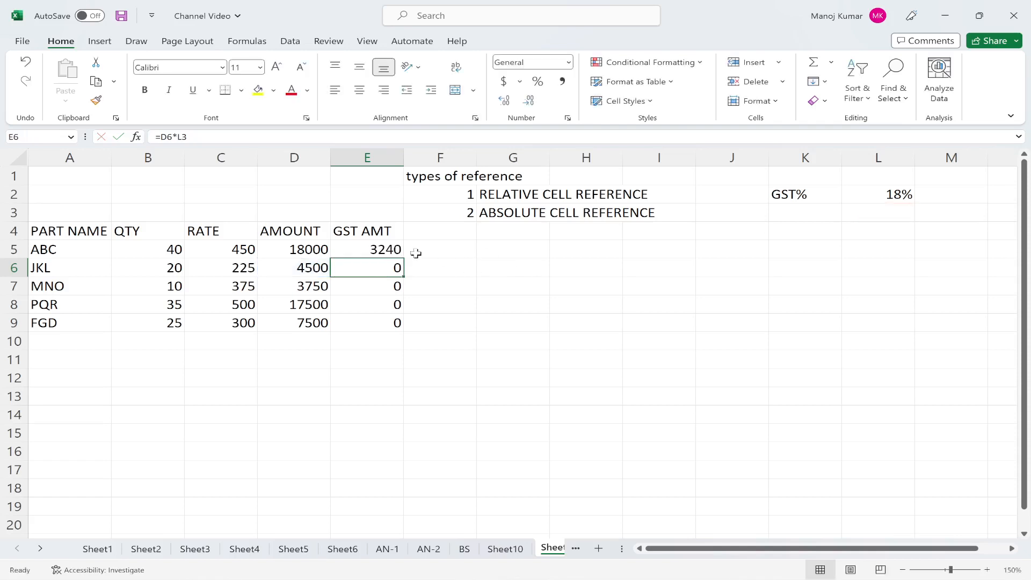
pyautogui.click(383, 248)
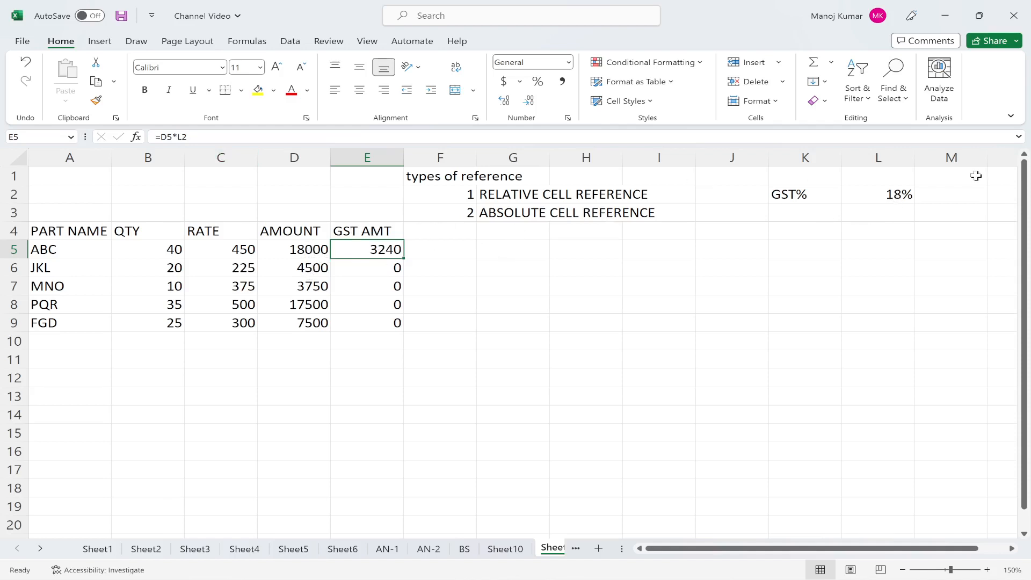
# Make the rate reference in E5 absolute with =D5*$L$2 and fill the formula down through E9
pyautogui.doubleClick(371, 250)
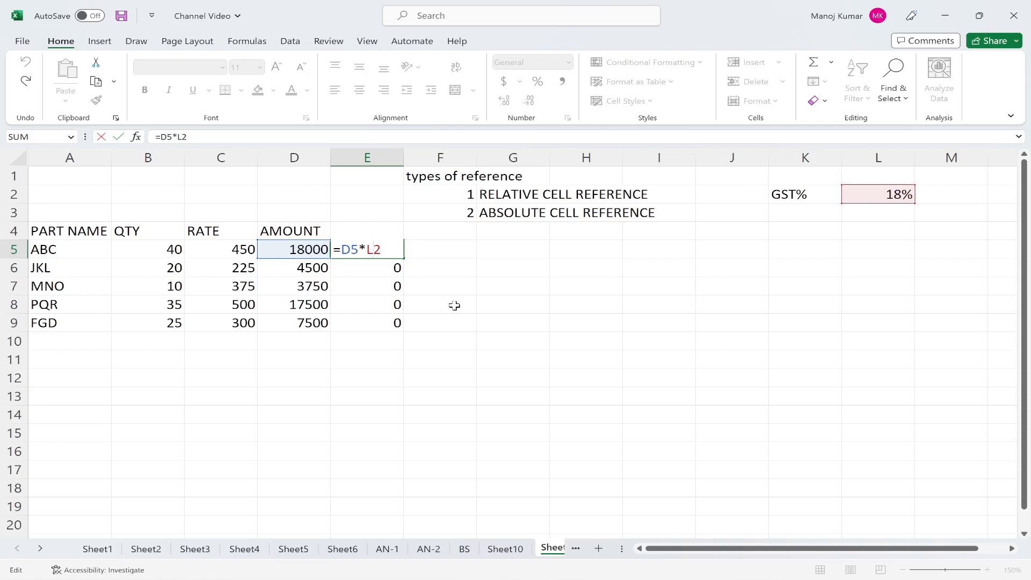
pyautogui.press('F4')
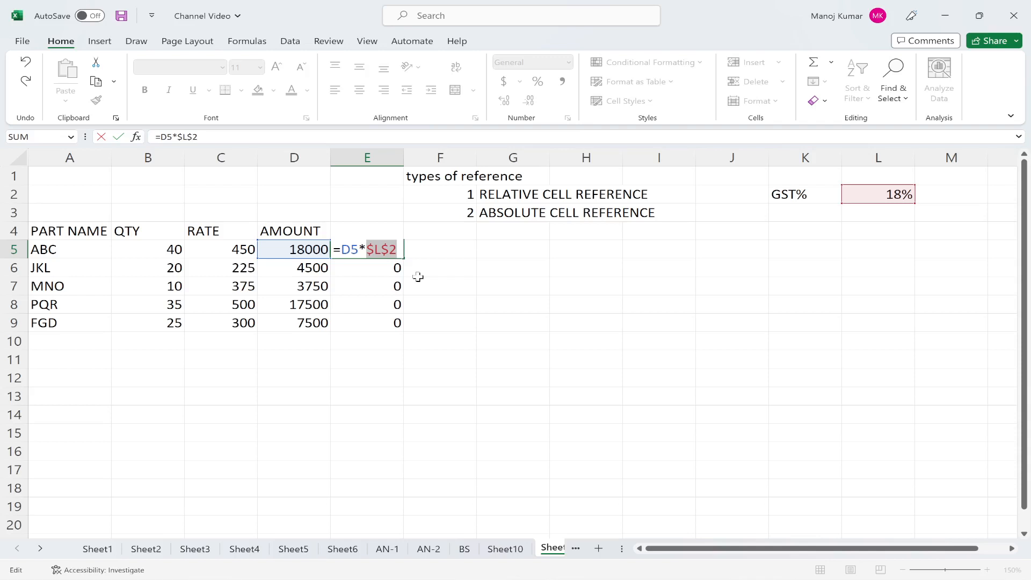
pyautogui.press('Return')
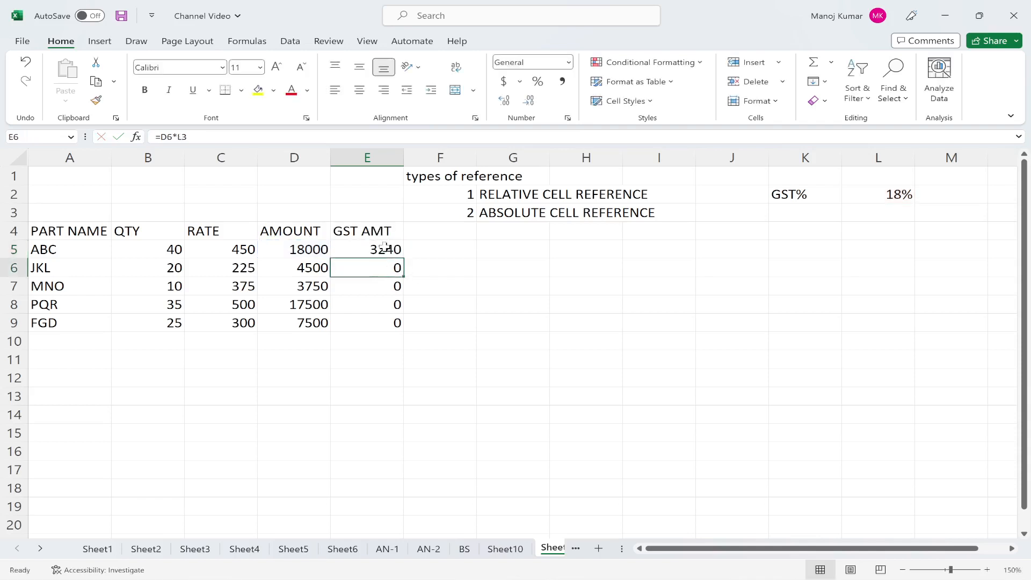
pyautogui.click(386, 249)
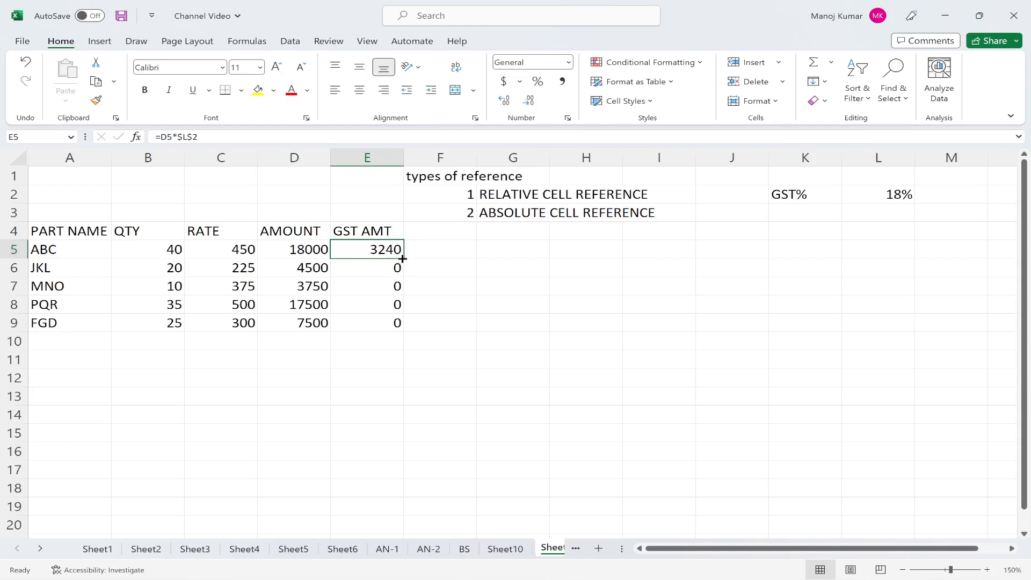
pyautogui.moveTo(403, 259); pyautogui.dragTo(402, 325)
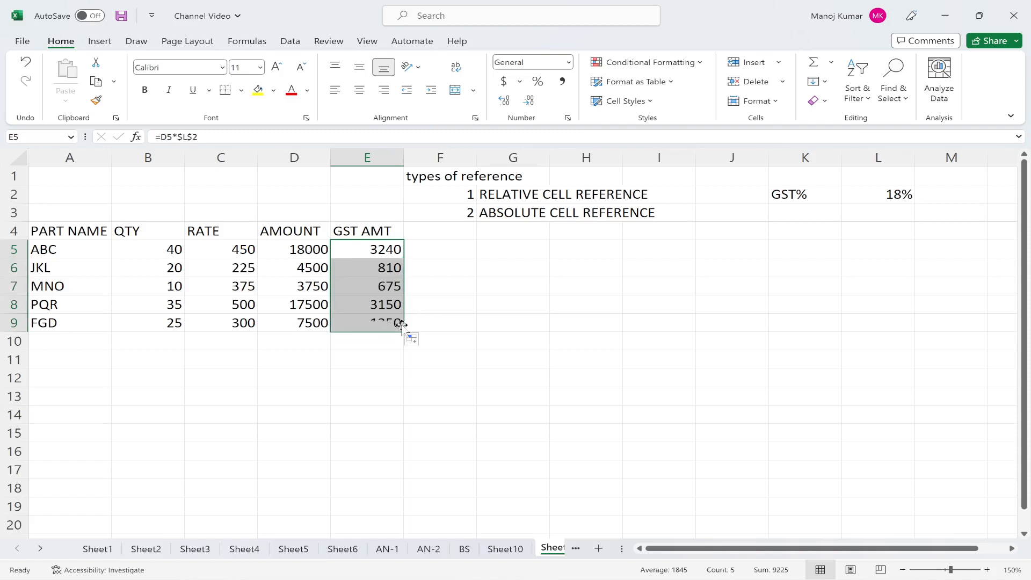
# Examine the rate reference in the copied GST formulas in E6 through E9
pyautogui.click(373, 269)
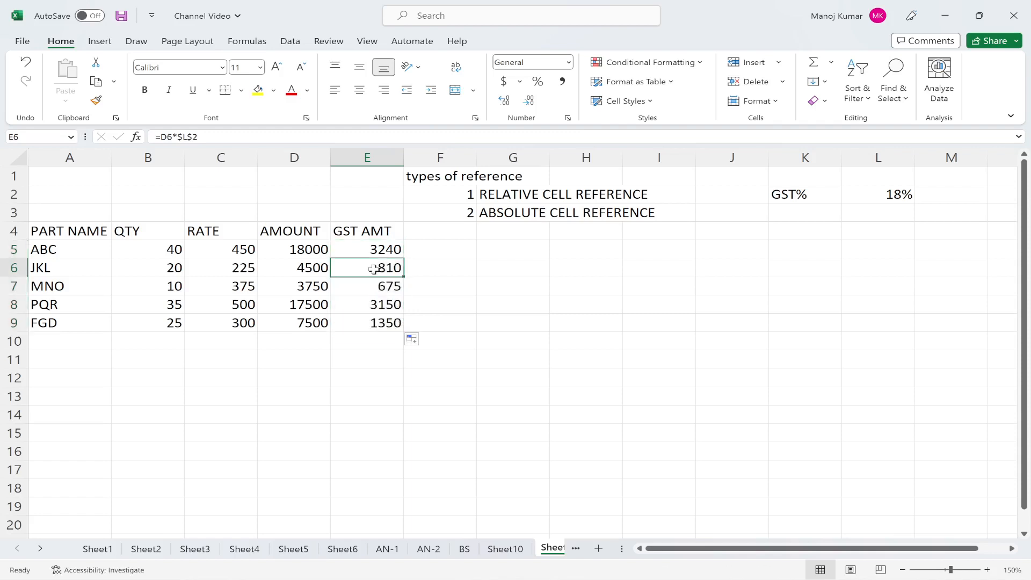
pyautogui.doubleClick(374, 269)
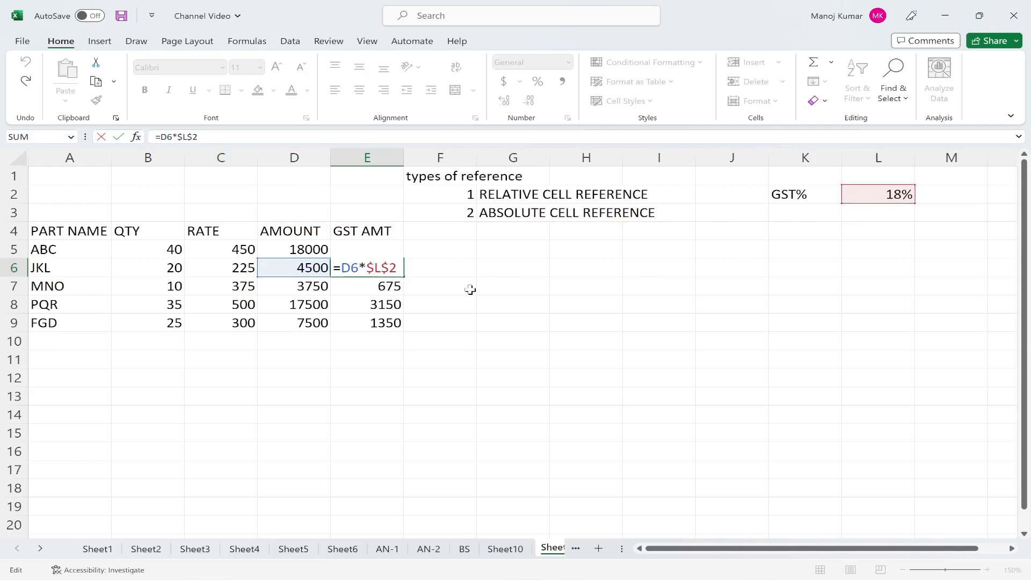
pyautogui.press('Return')
pyautogui.doubleClick(370, 291)
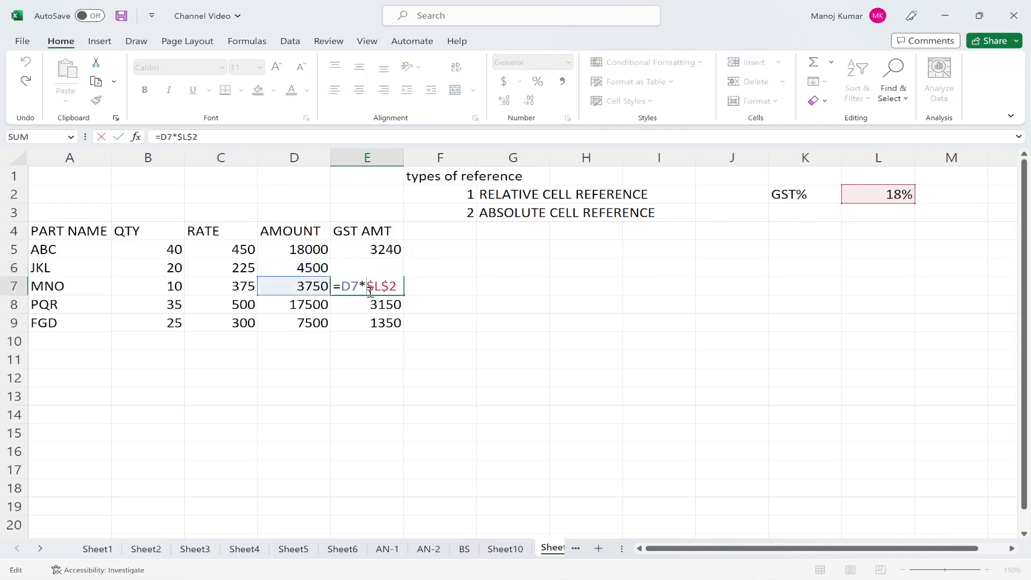
pyautogui.click(376, 322)
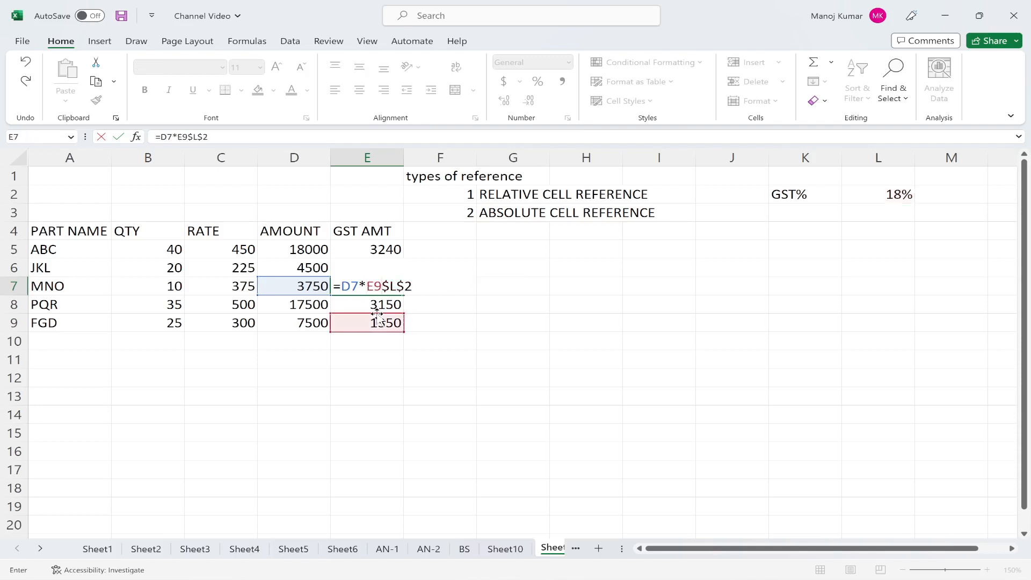
pyautogui.press('Return')
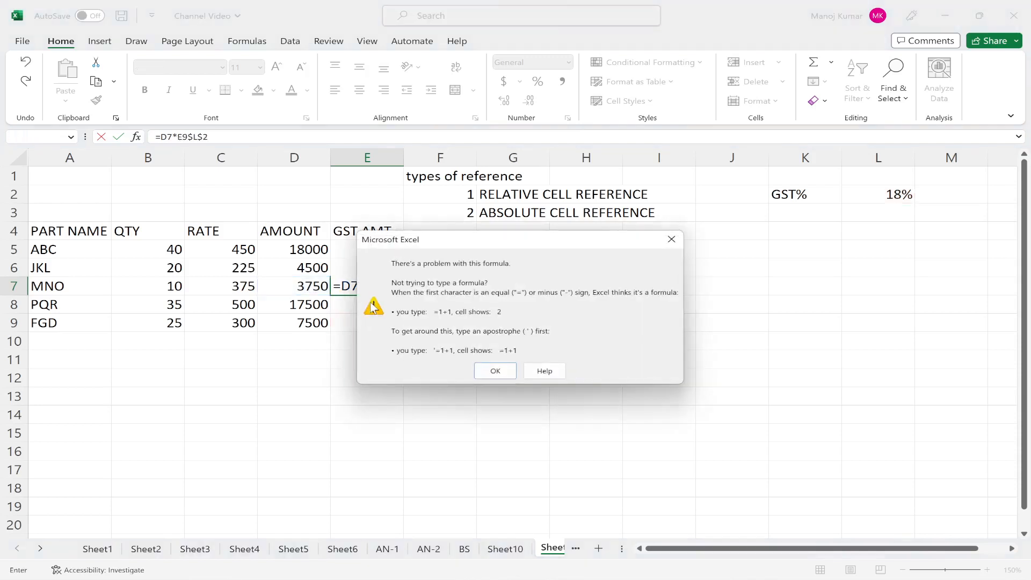
pyautogui.press('Escape')
pyautogui.press('Escape')
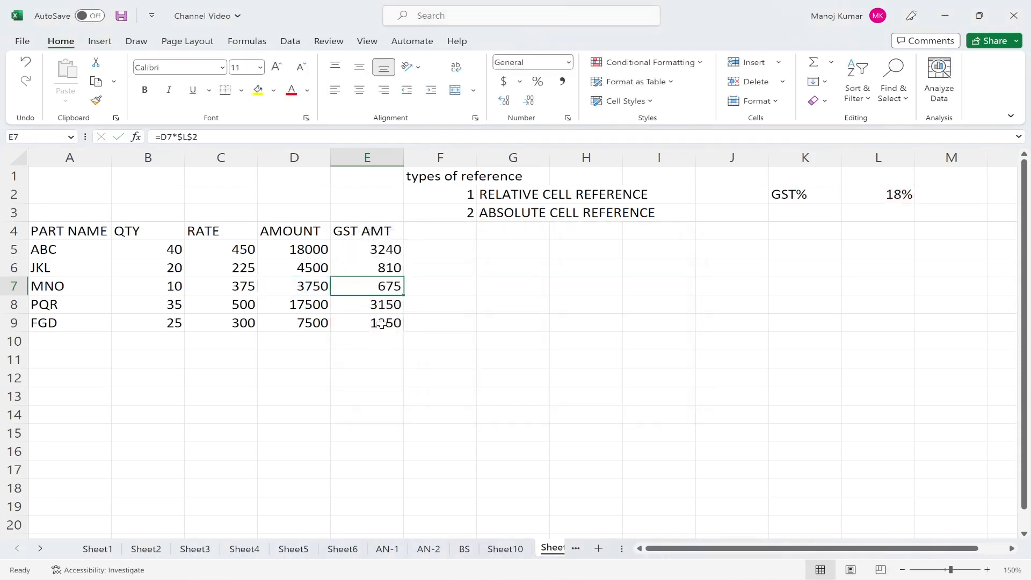
pyautogui.doubleClick(381, 323)
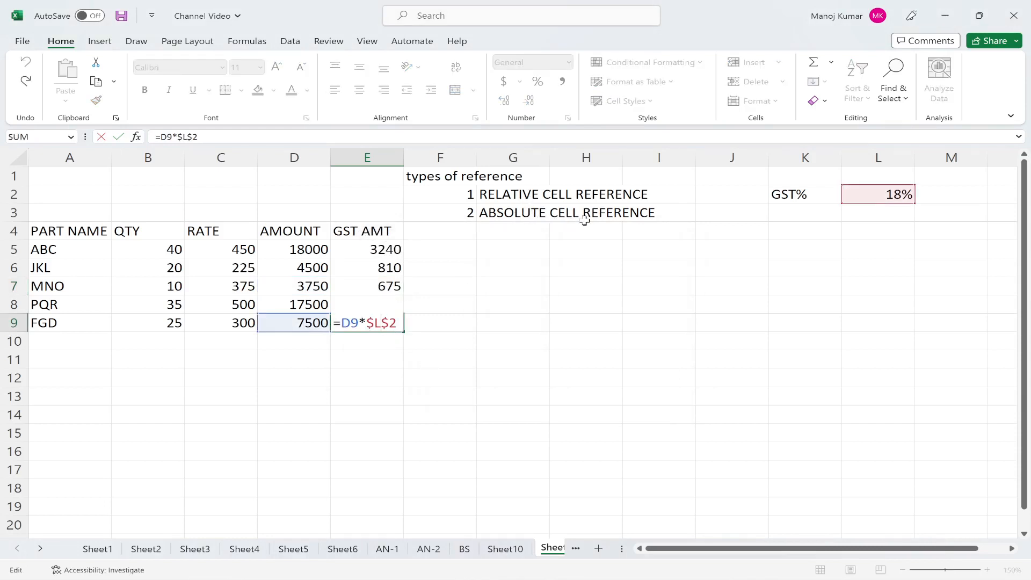
pyautogui.click(459, 232)
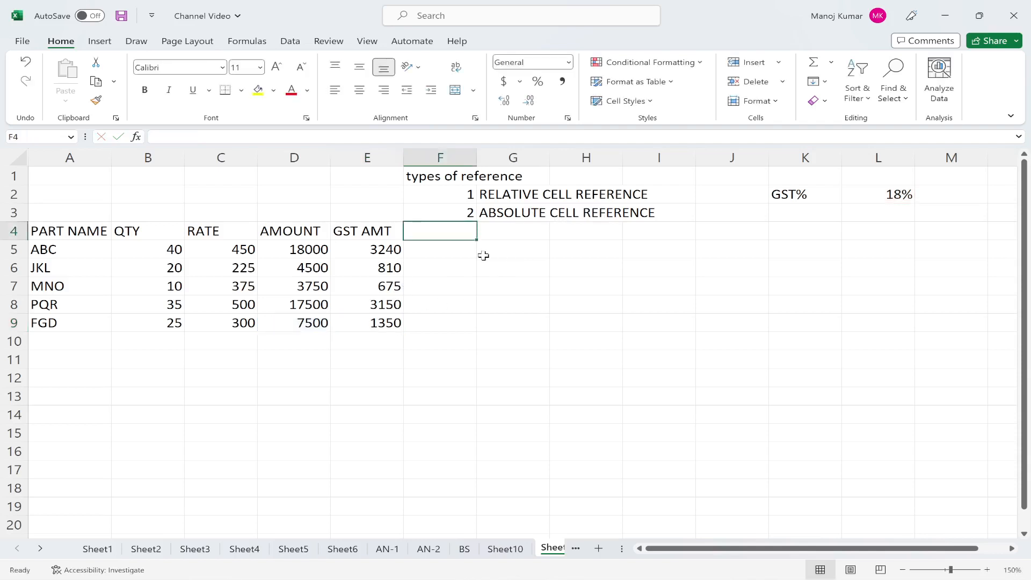
pyautogui.doubleClick(368, 304)
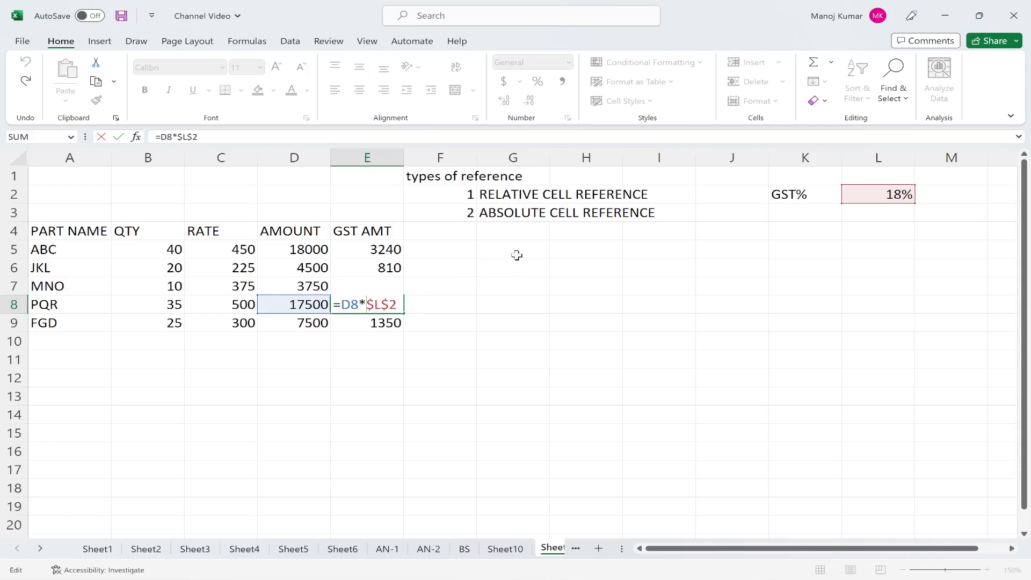
pyautogui.hotkey('ctrl', 'Return')
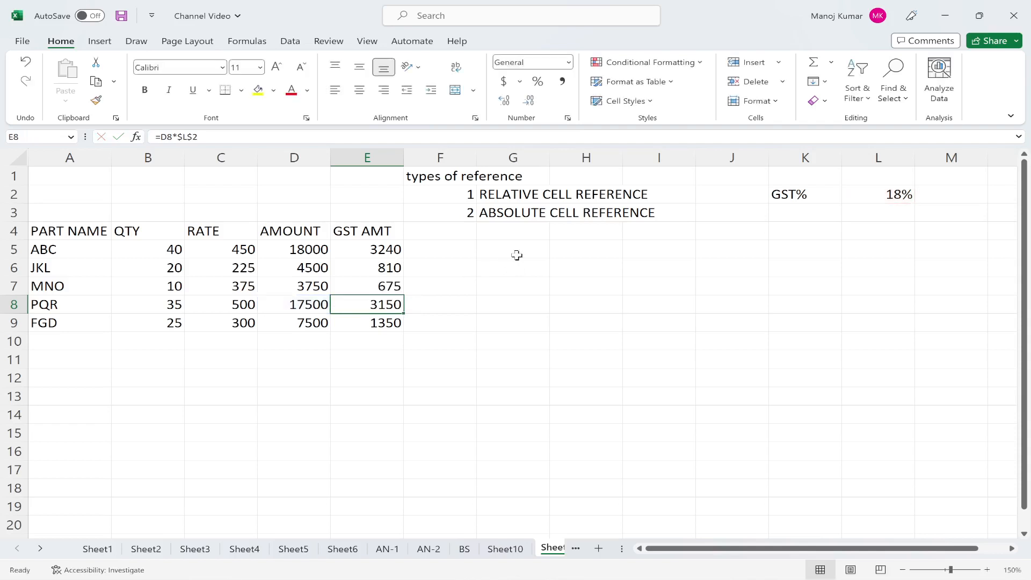
# Add the third list entry with number 3 in F4 and the heading MIXED CELL REFERENCE in G4
pyautogui.click(470, 227)
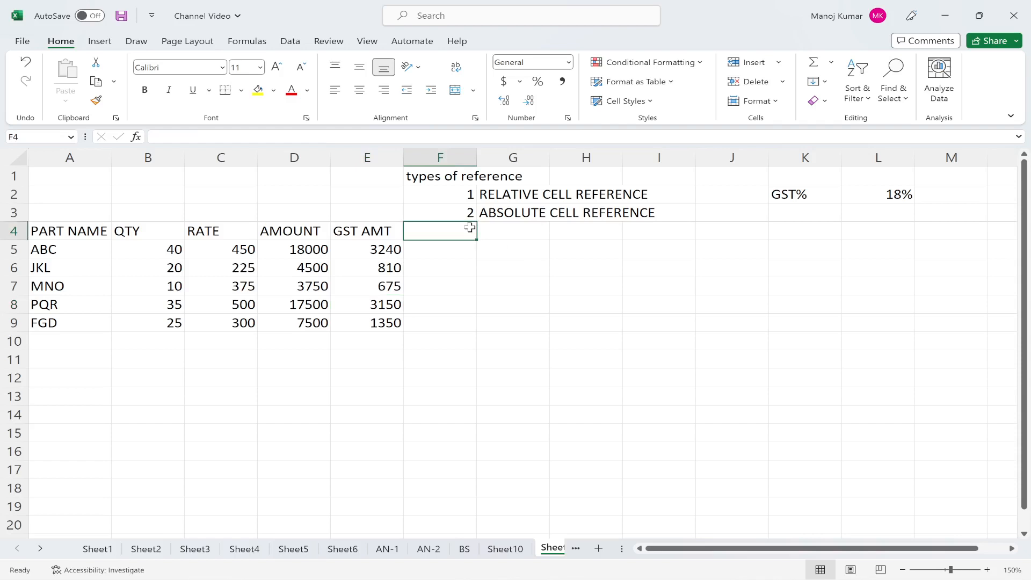
pyautogui.write('3')
pyautogui.press('Tab')
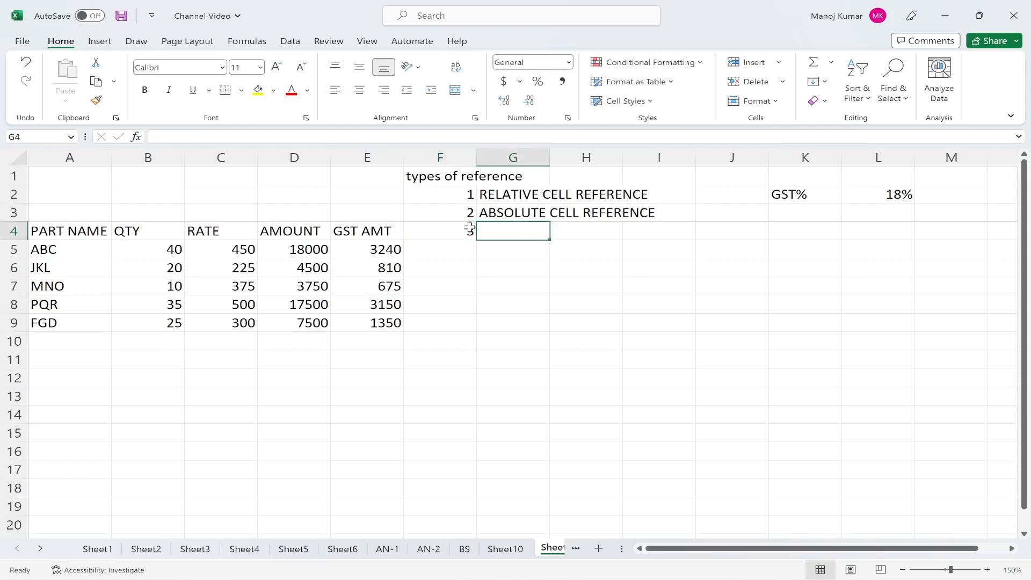
pyautogui.write('MIXED')
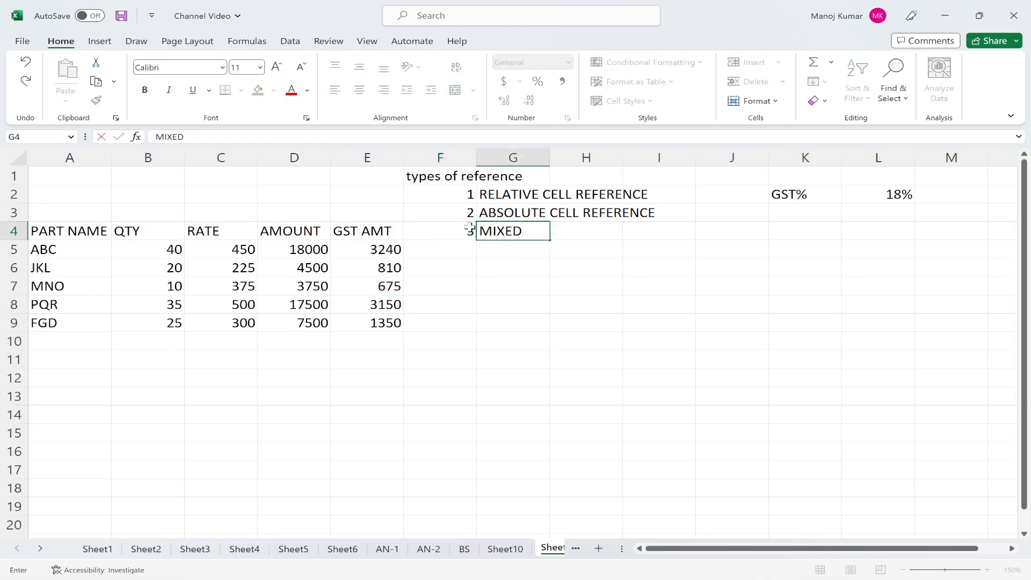
pyautogui.write(' CELL REFERENCE')
pyautogui.press('Return')
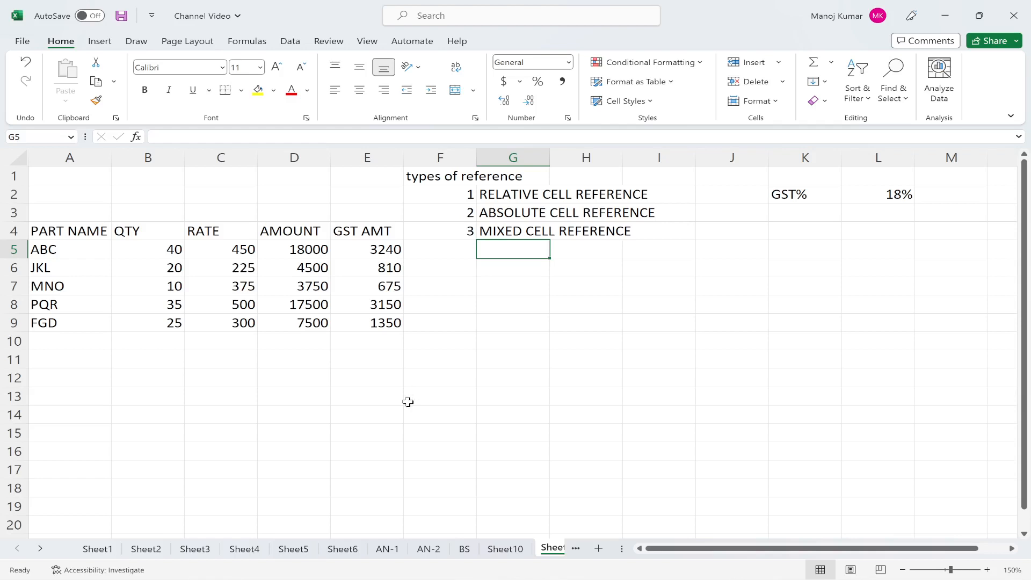
# Enter 2 and 3 in C13 and D13 and fill the number series across row 13 to 10 in K13
pyautogui.scroll(-1, 408, 402)
pyautogui.scroll(-1, 408, 401)
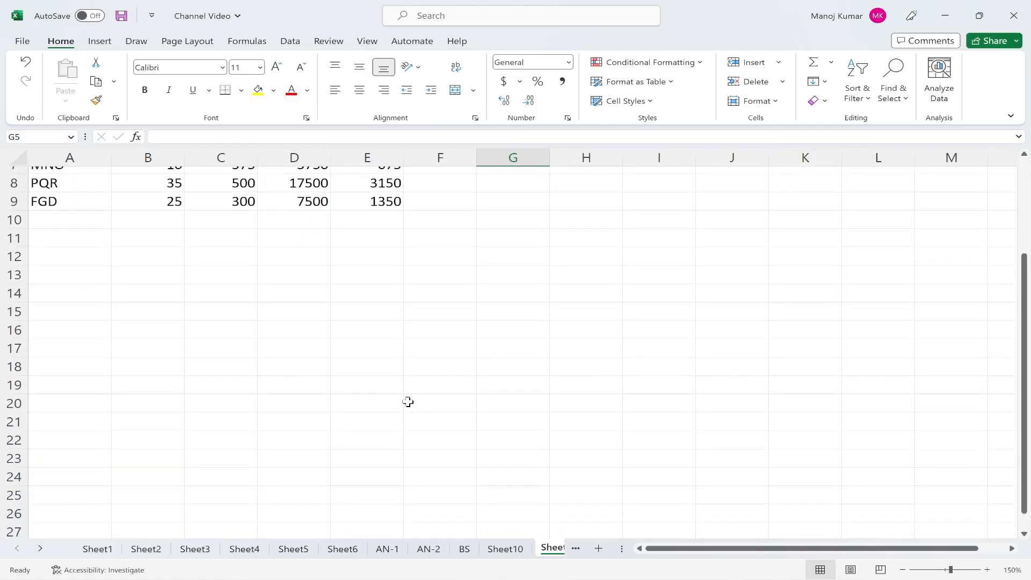
pyautogui.click(208, 275)
pyautogui.write('2')
pyautogui.press('Tab')
pyautogui.write('3')
pyautogui.press('Tab')
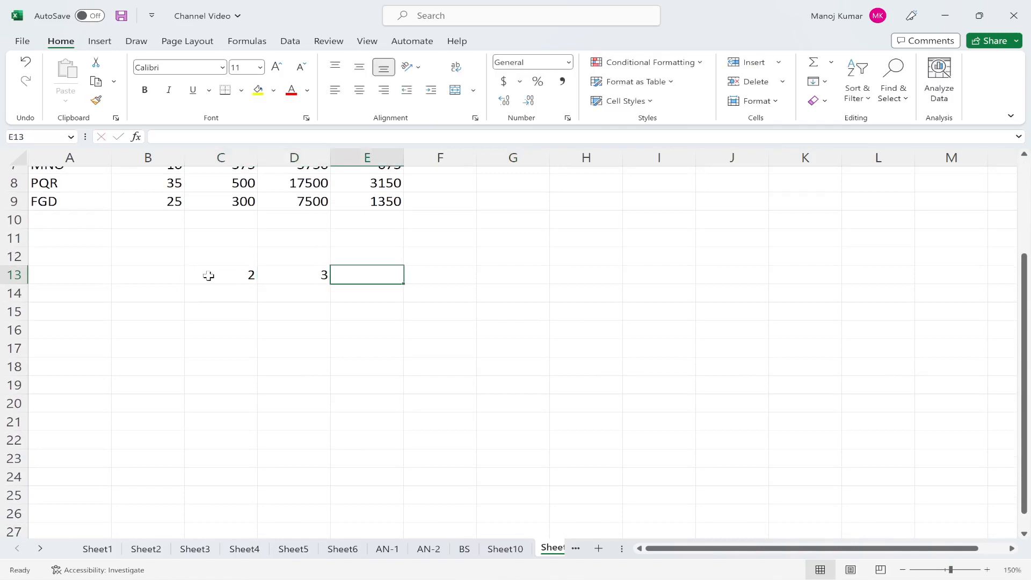
pyautogui.click(214, 276)
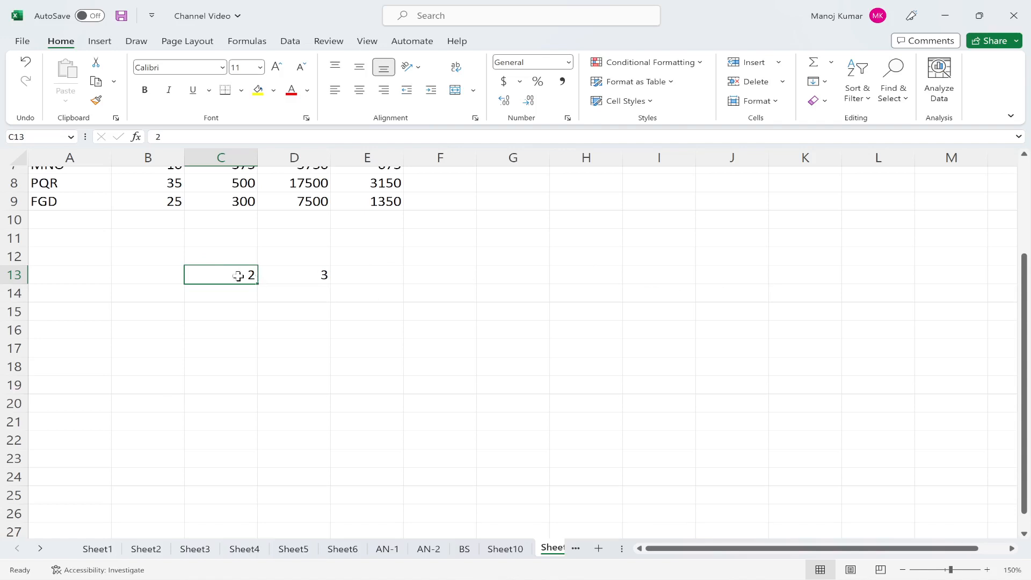
pyautogui.hotkey('shift', 'Right')
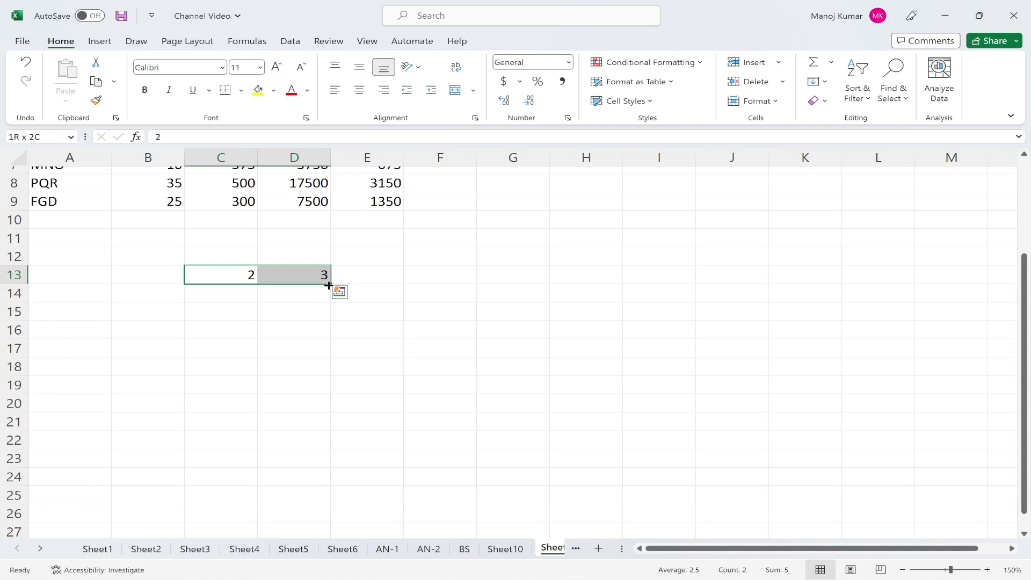
pyautogui.moveTo(328, 285); pyautogui.dragTo(820, 281)
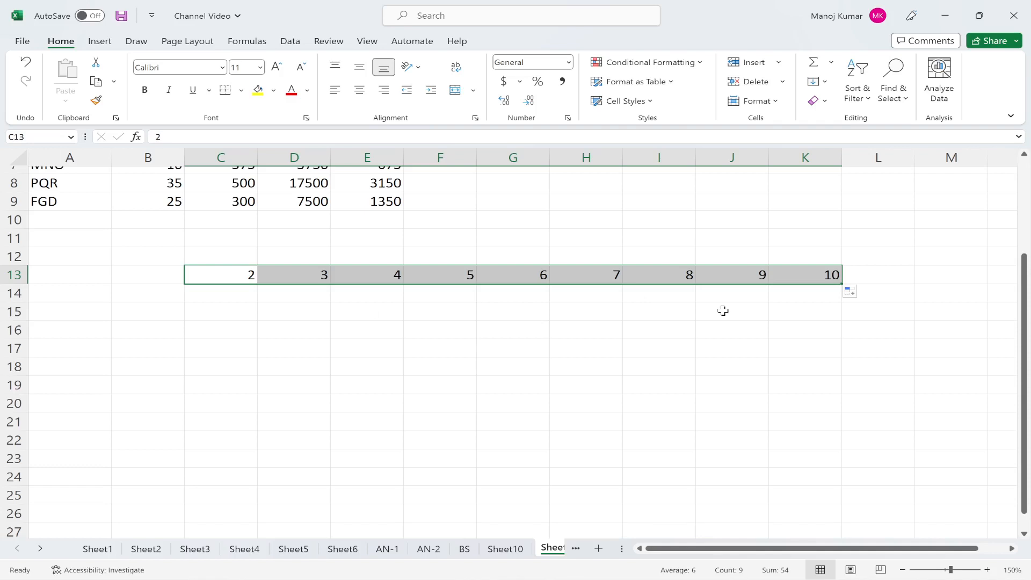
# Enter 2 and 3 in B14 and B15 and fill the number series down column B to 10 in B22
pyautogui.click(139, 298)
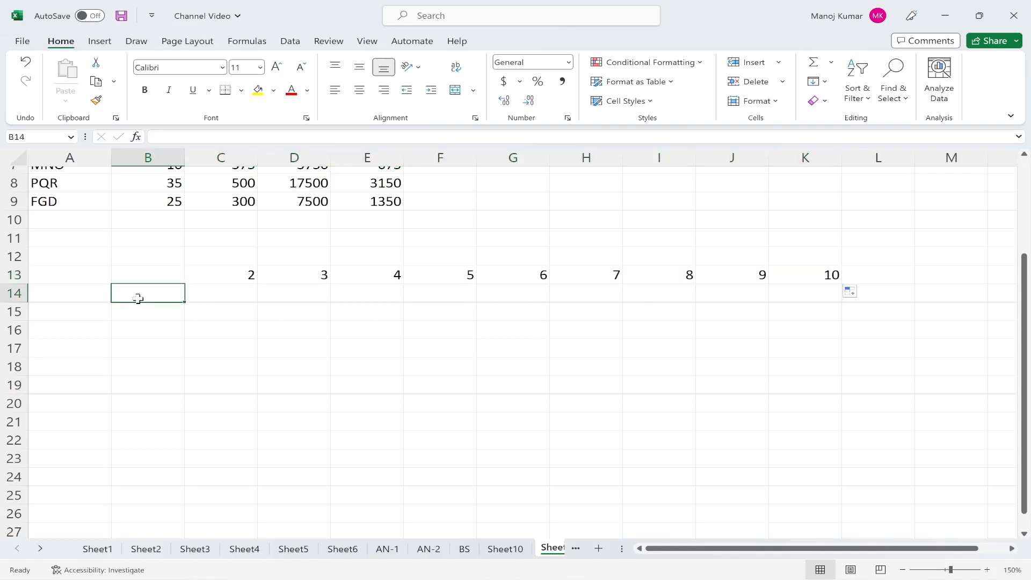
pyautogui.write('2')
pyautogui.press('Return')
pyautogui.write('3')
pyautogui.press('Return')
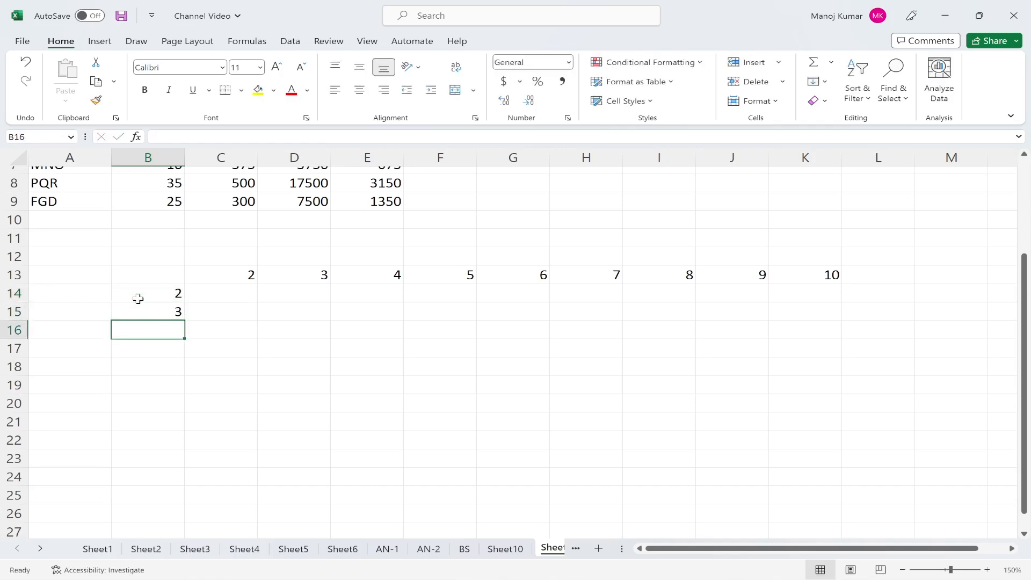
pyautogui.click(158, 292)
pyautogui.hotkey('shift', 'Down')
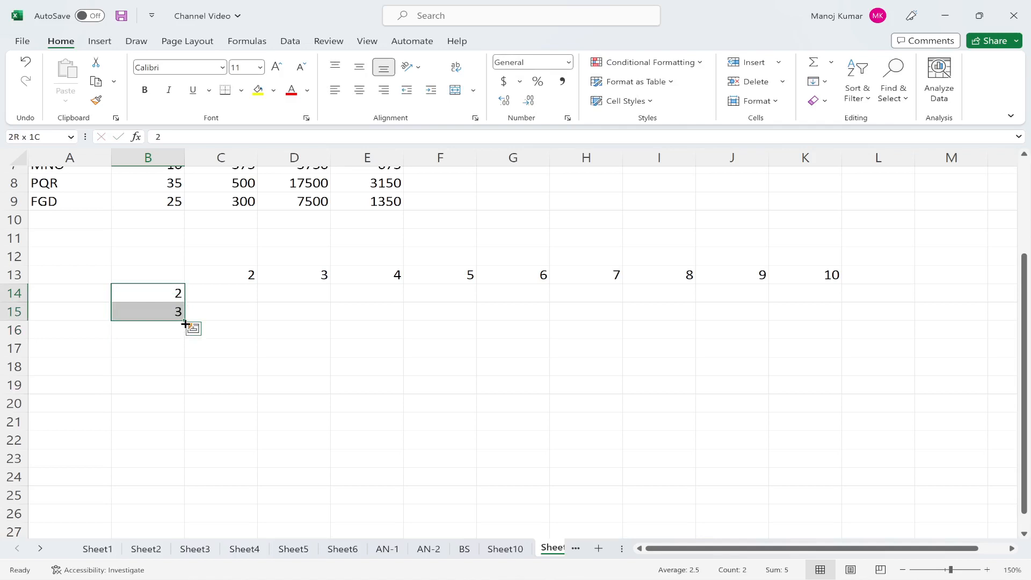
pyautogui.moveTo(185, 321); pyautogui.dragTo(185, 448)
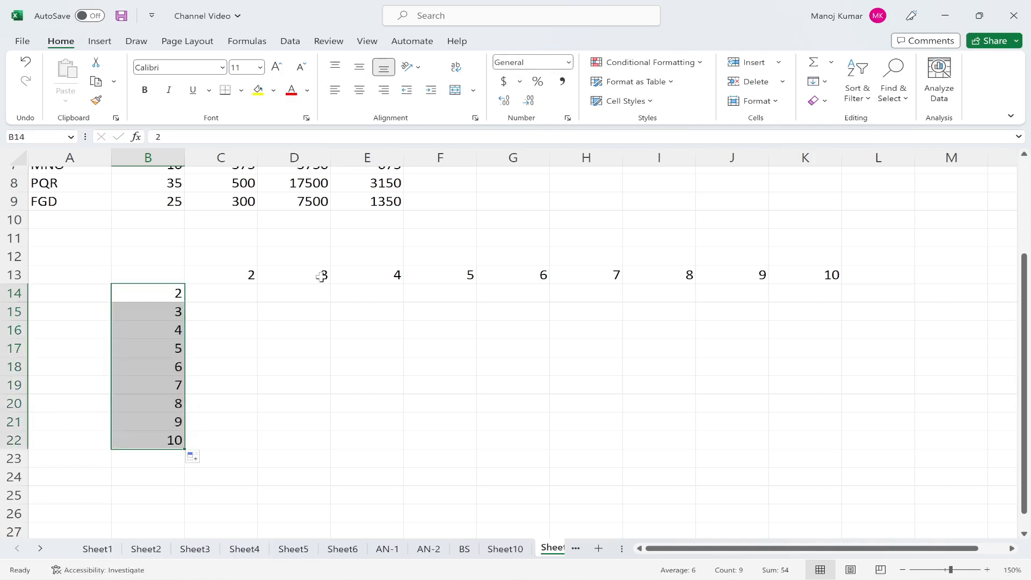
pyautogui.click(351, 326)
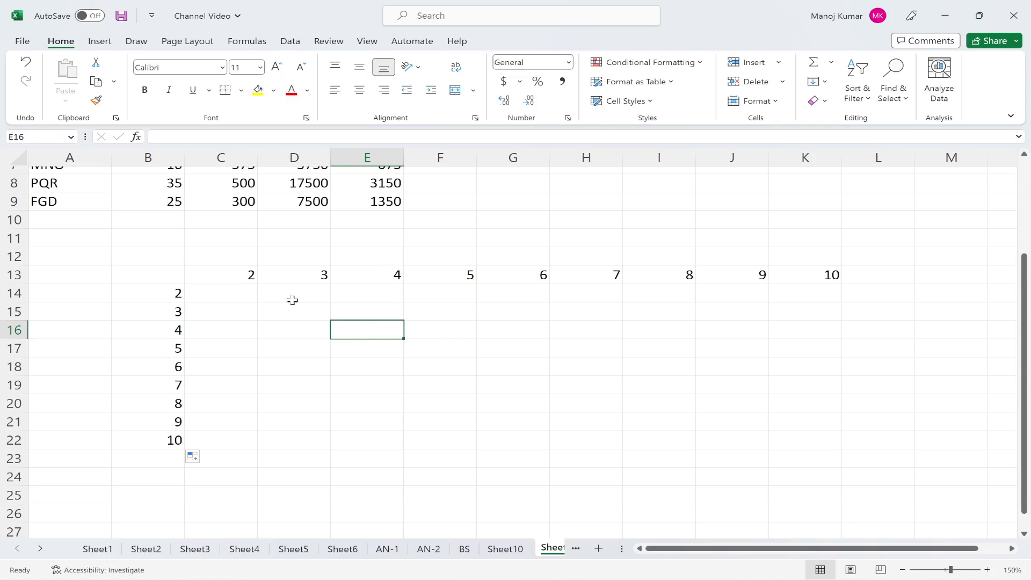
pyautogui.click(607, 367)
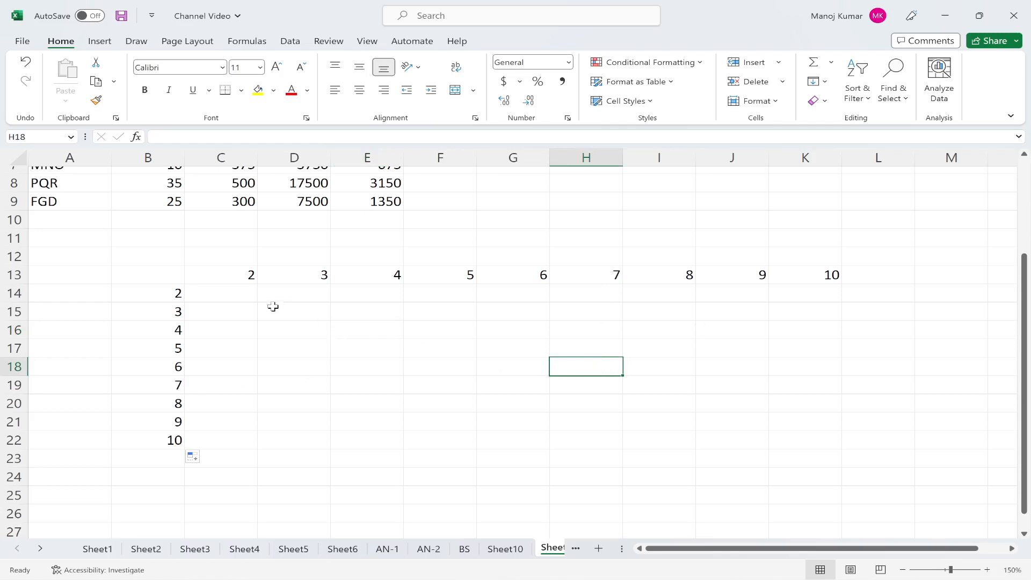
pyautogui.click(243, 297)
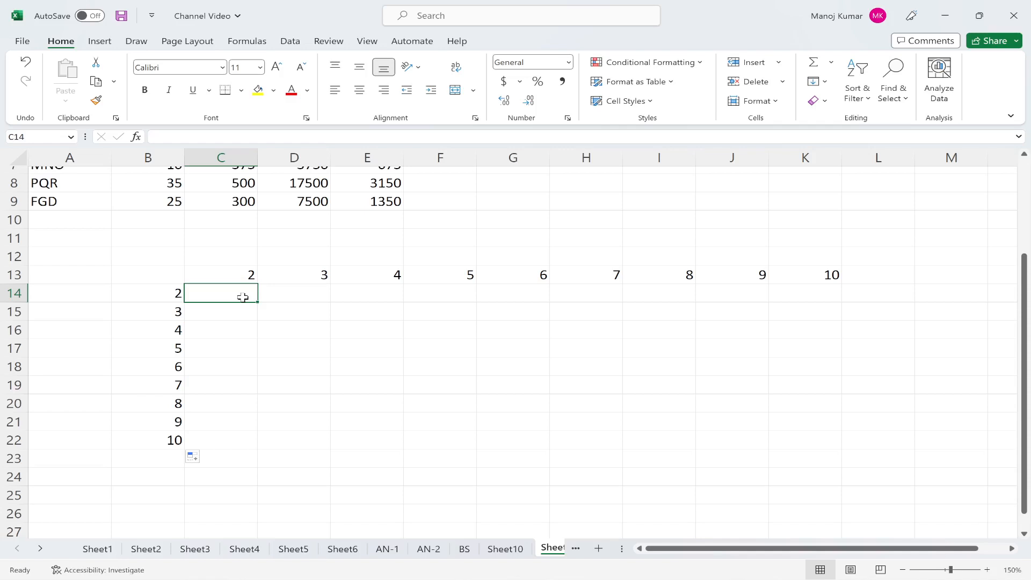
pyautogui.click(173, 299)
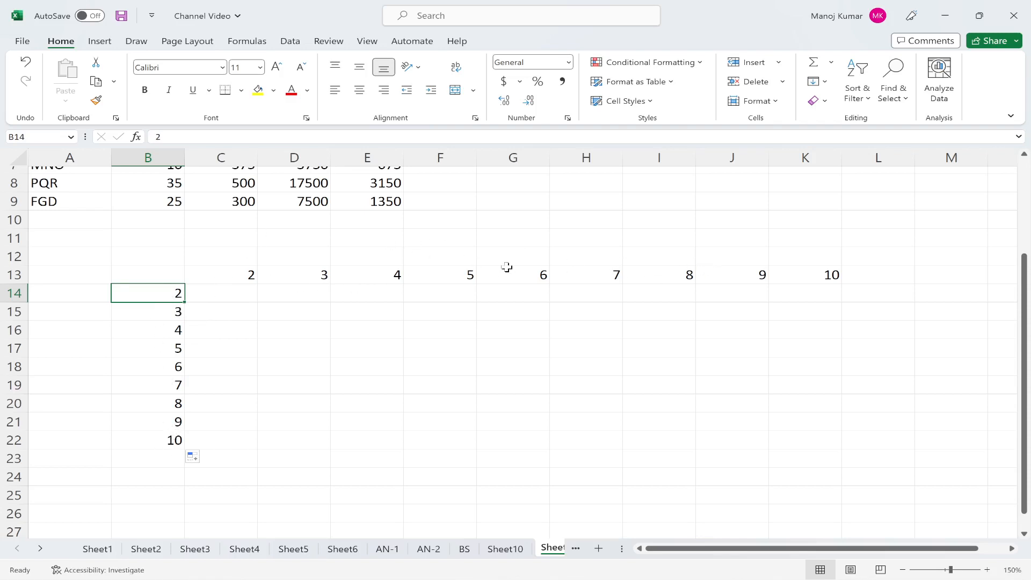
# Enter the mixed-reference formula =$B14*C$13 in C14, locking column B of the first reference and row 13 of the second
pyautogui.click(243, 299)
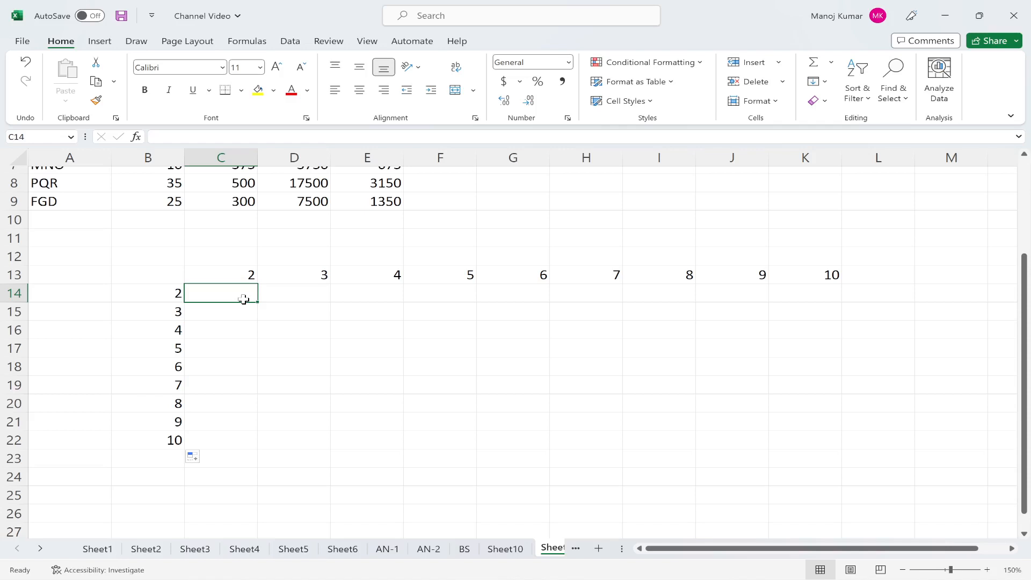
pyautogui.write('=')
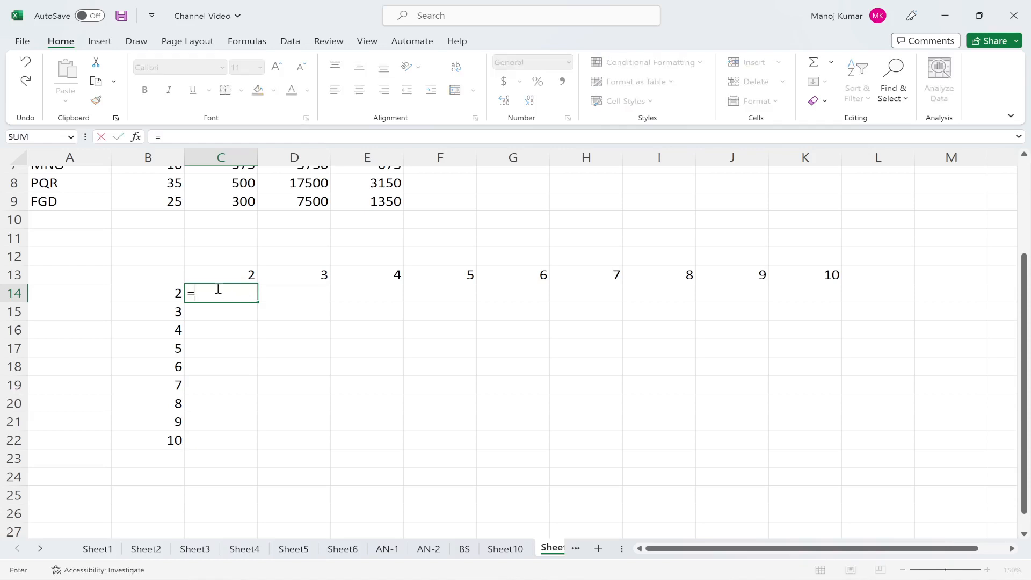
pyautogui.click(175, 293)
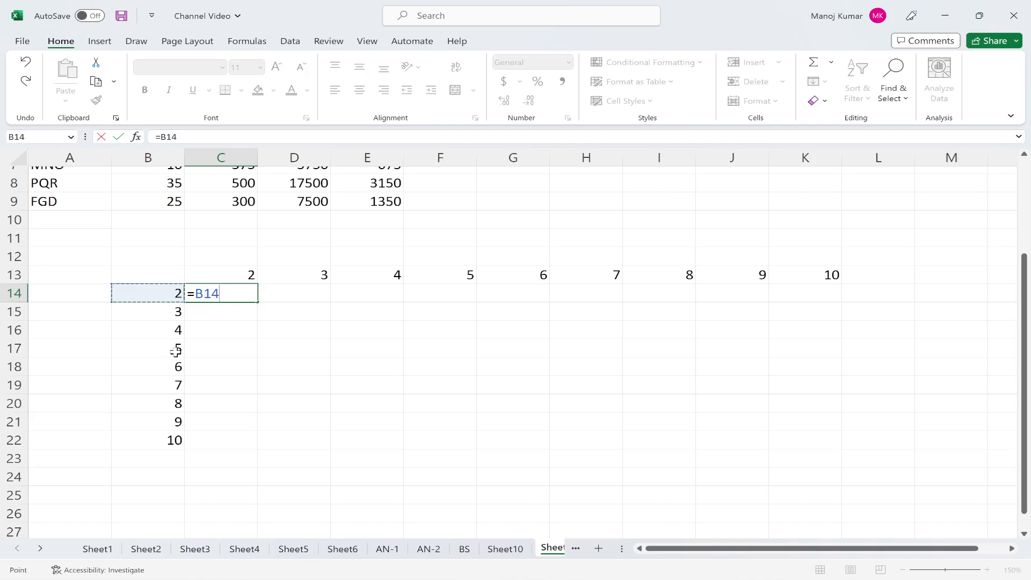
pyautogui.click(195, 296)
pyautogui.press('F4')
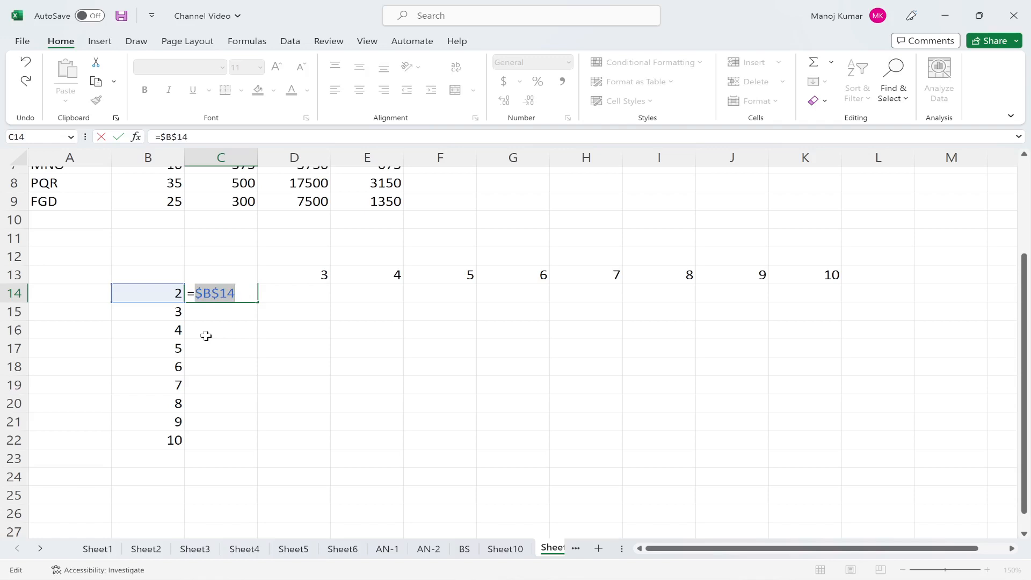
pyautogui.press('F4')
pyautogui.press('F4')
pyautogui.click(242, 295)
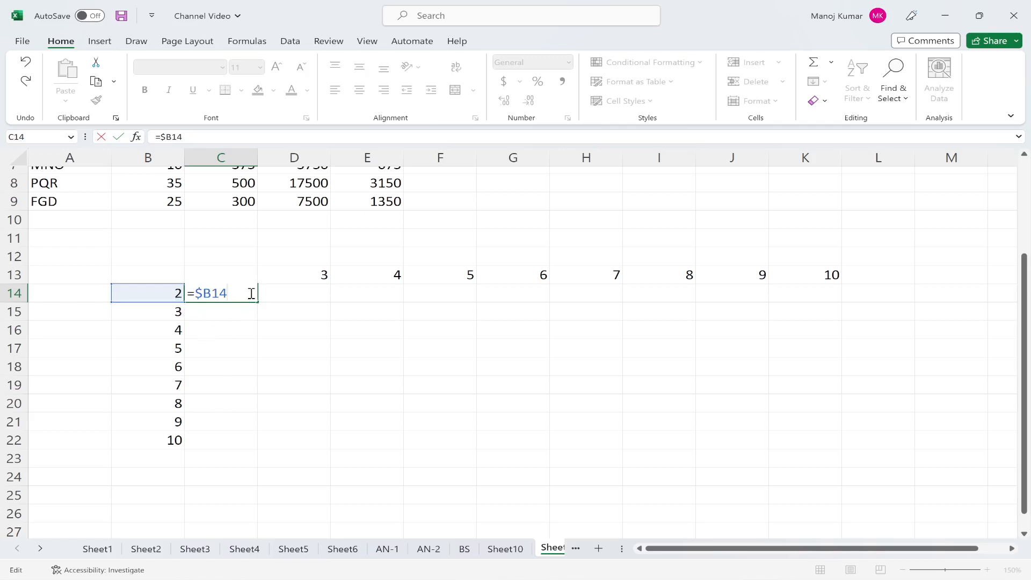
pyautogui.write('*C13')
pyautogui.press('F4')
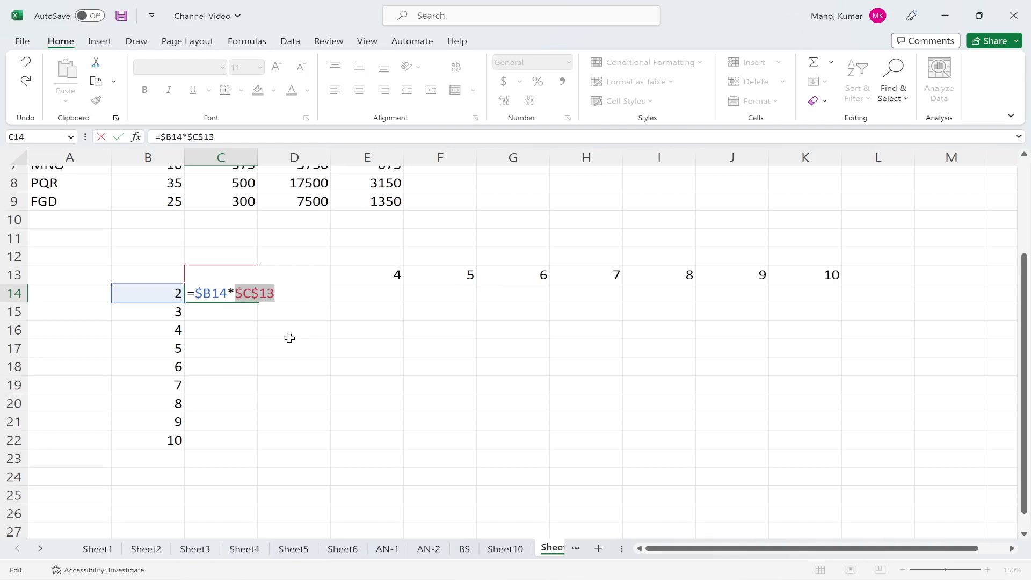
pyautogui.press('F4')
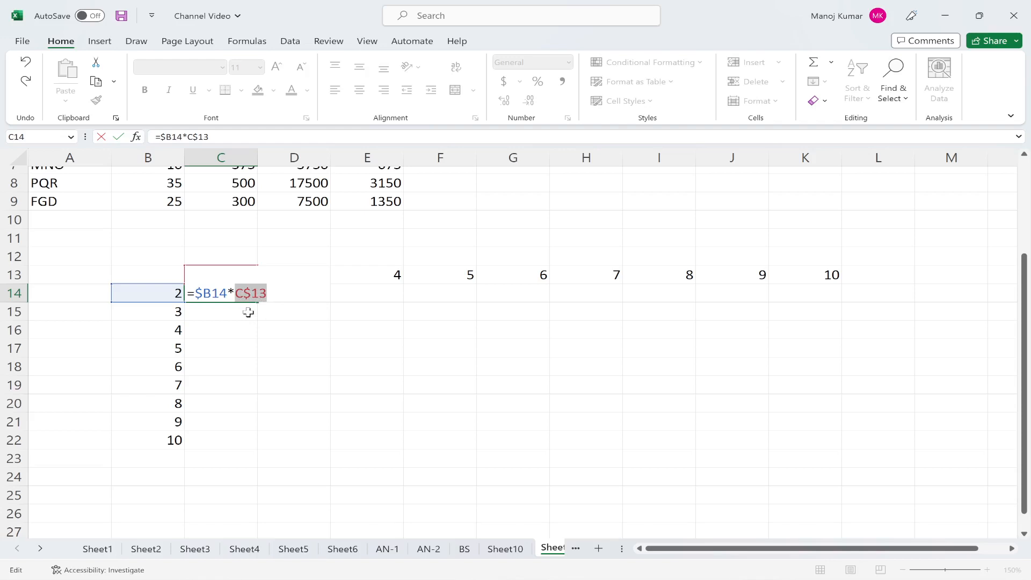
pyautogui.press('Return')
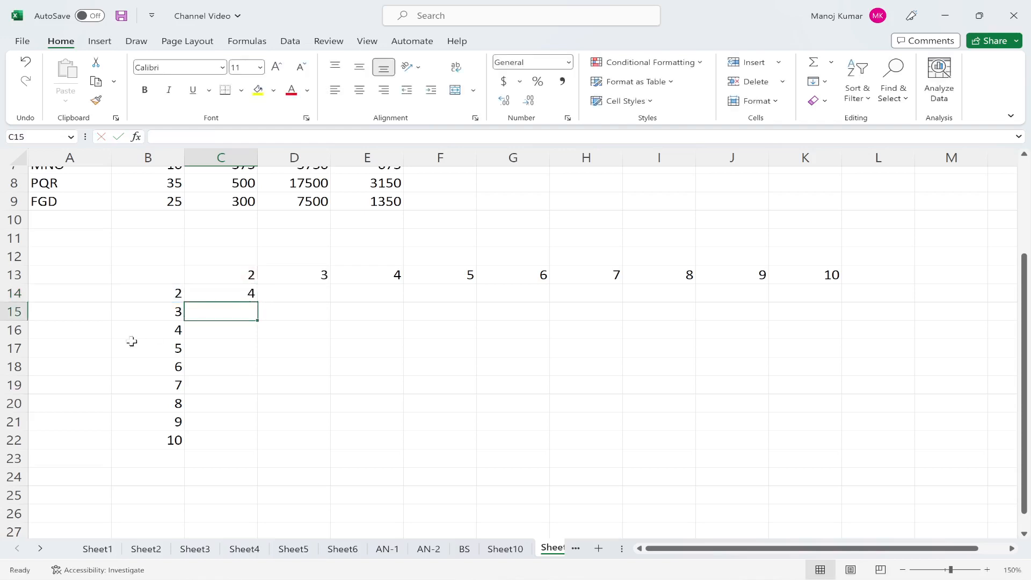
# Fill the mixed-reference formula from C14 across to K14 and down to row 22 to complete the multiplication table
pyautogui.click(242, 294)
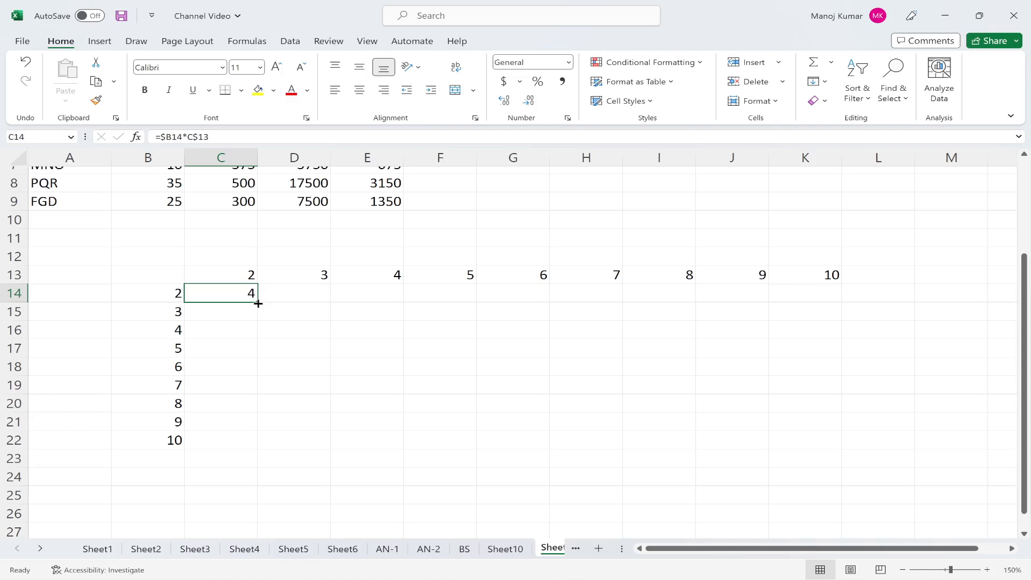
pyautogui.moveTo(259, 303); pyautogui.dragTo(825, 307)
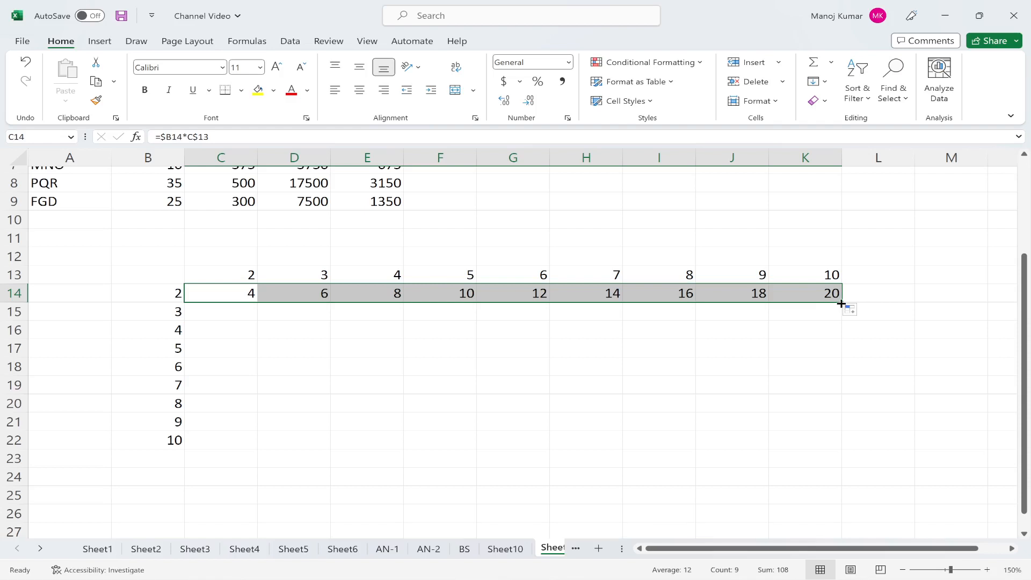
pyautogui.moveTo(841, 304); pyautogui.dragTo(847, 448)
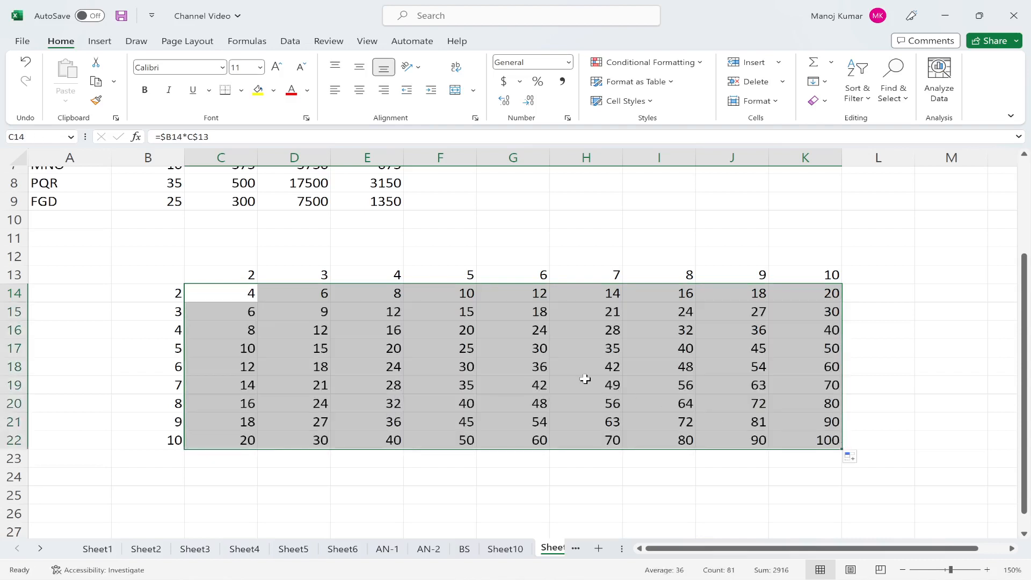
# Inspect the filled formulas in G18, J18 and E19 and the original mixed-reference formula in C14
pyautogui.click(540, 371)
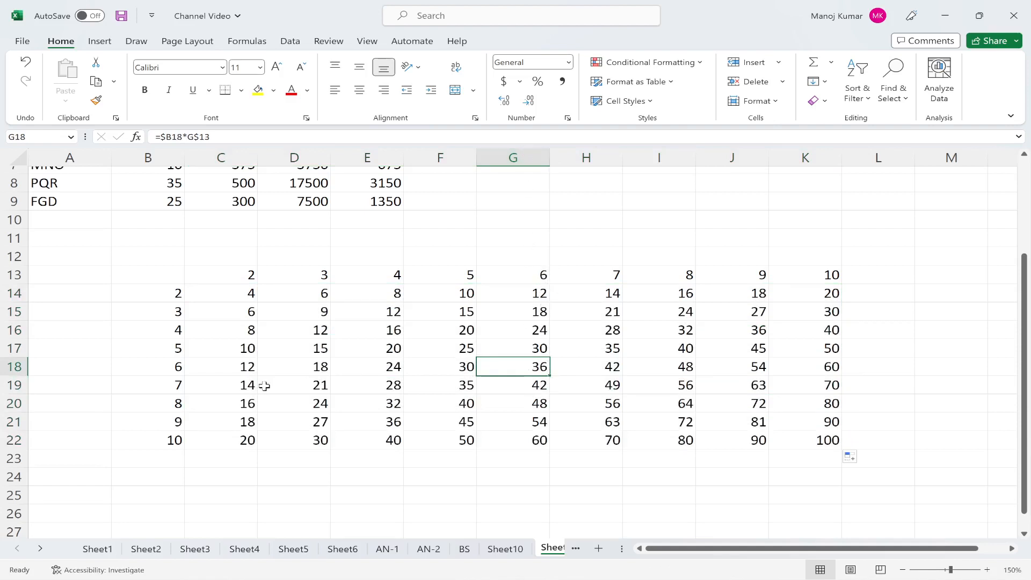
pyautogui.click(753, 367)
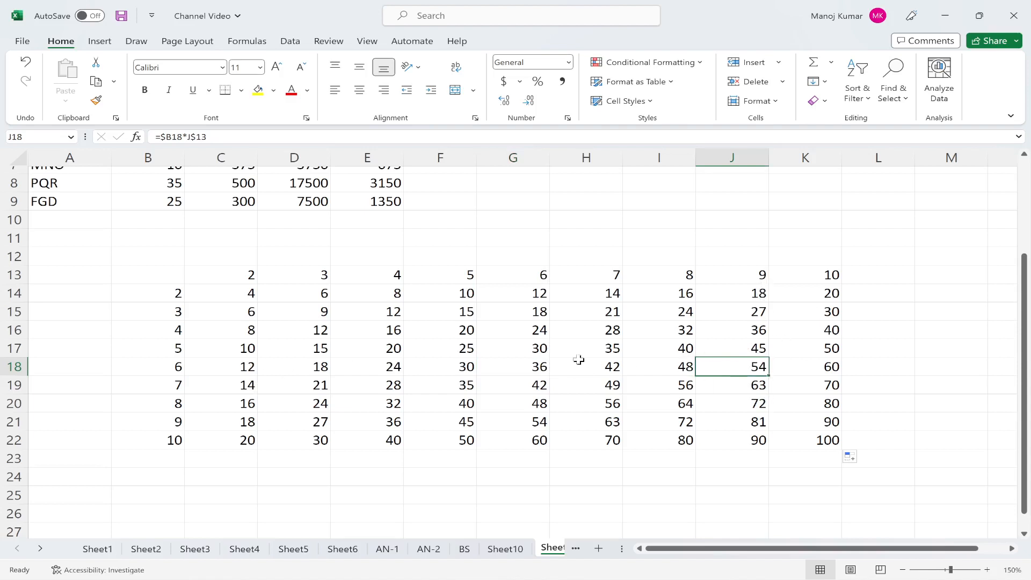
pyautogui.click(384, 387)
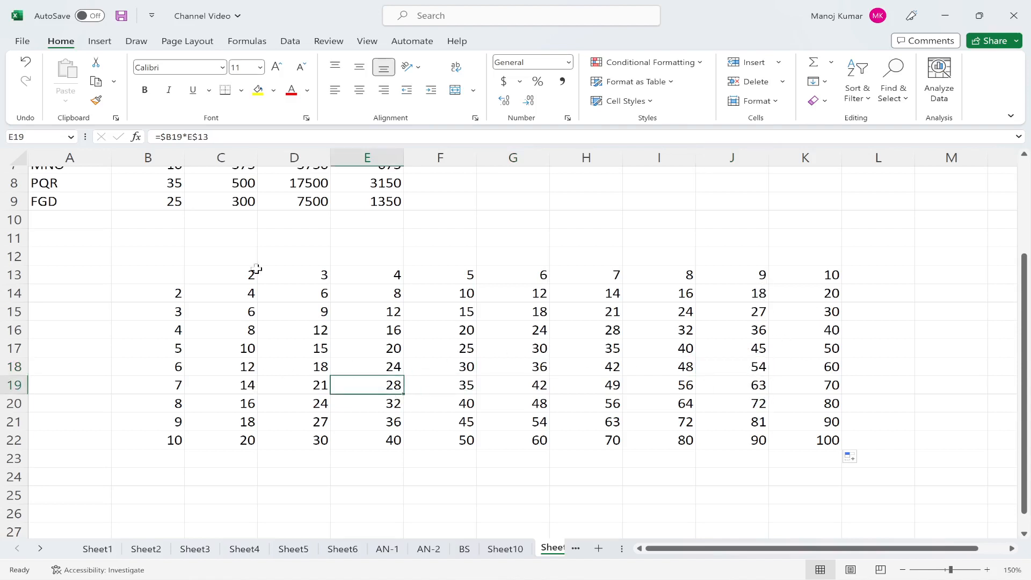
pyautogui.doubleClick(246, 292)
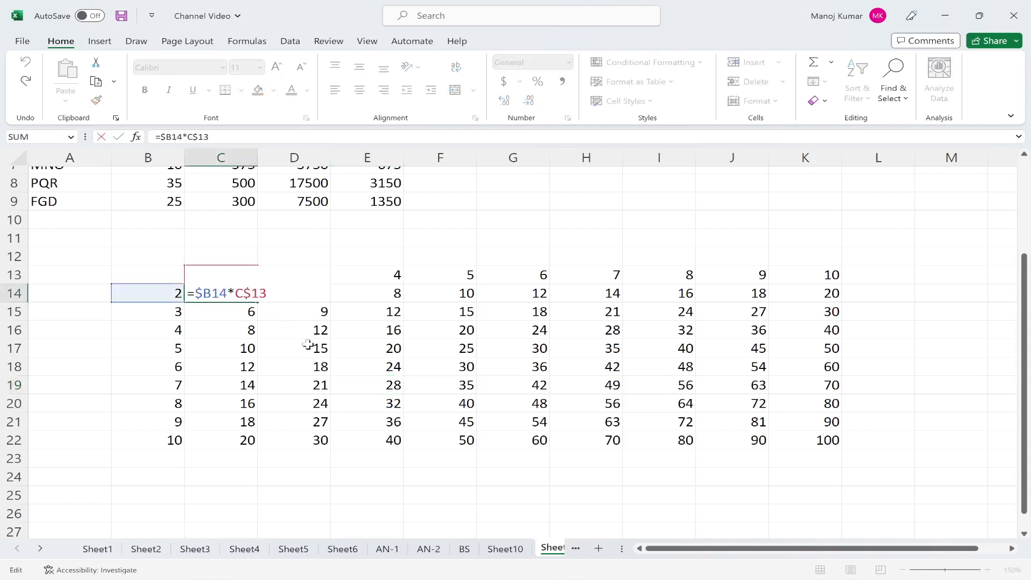
# Compare the relative formula in D5, the absolute-reference formula in E5 and the mixed-reference formula in C14, leaving each unedited
pyautogui.scroll(2, 308, 344)
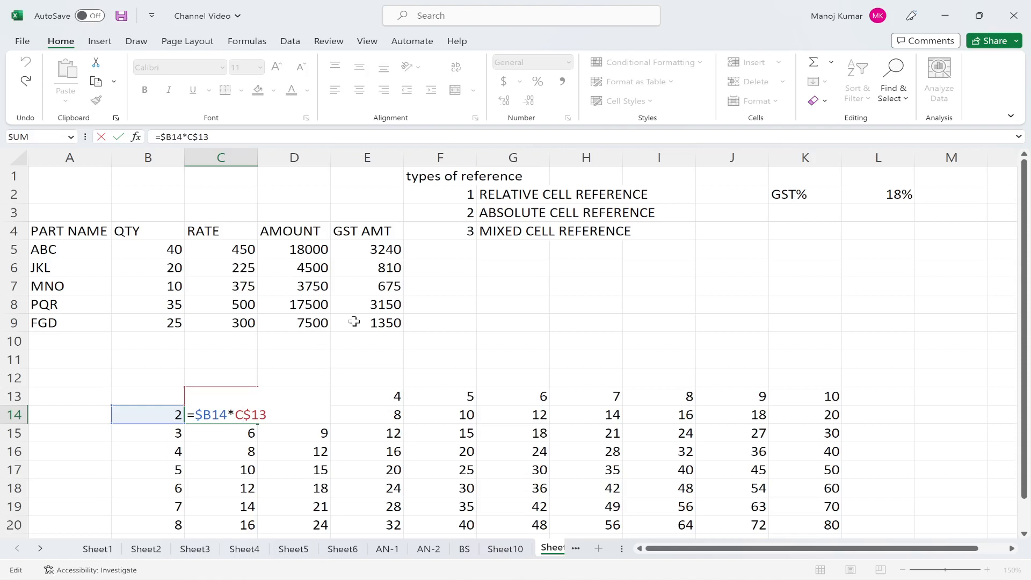
pyautogui.click(373, 251)
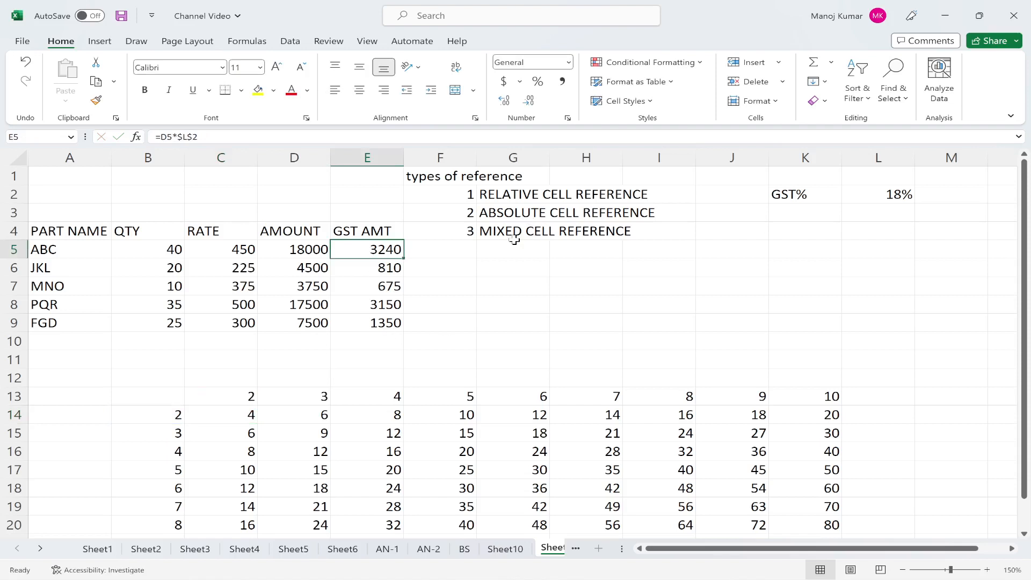
pyautogui.click(449, 325)
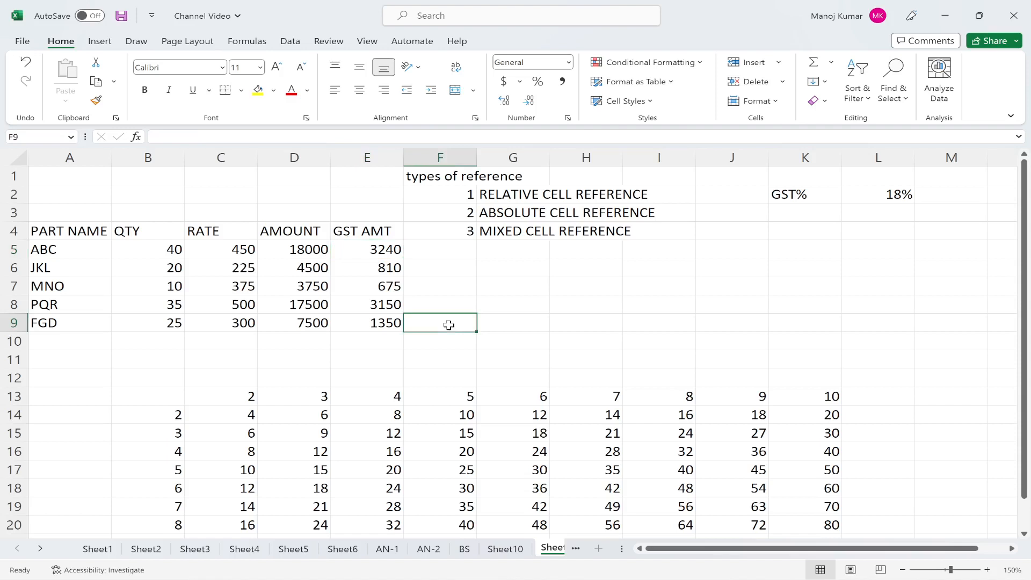
pyautogui.doubleClick(300, 250)
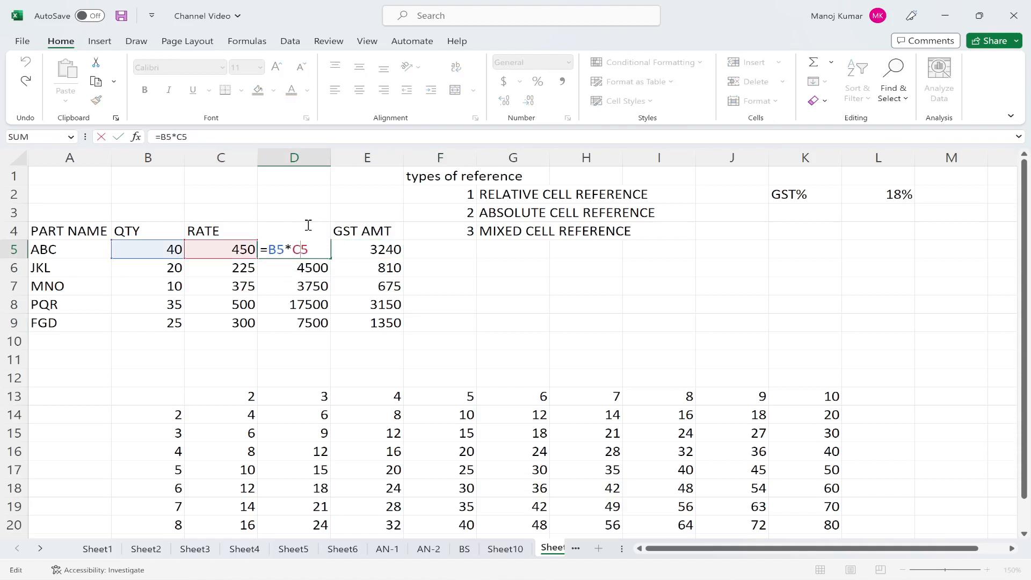
pyautogui.press('Escape')
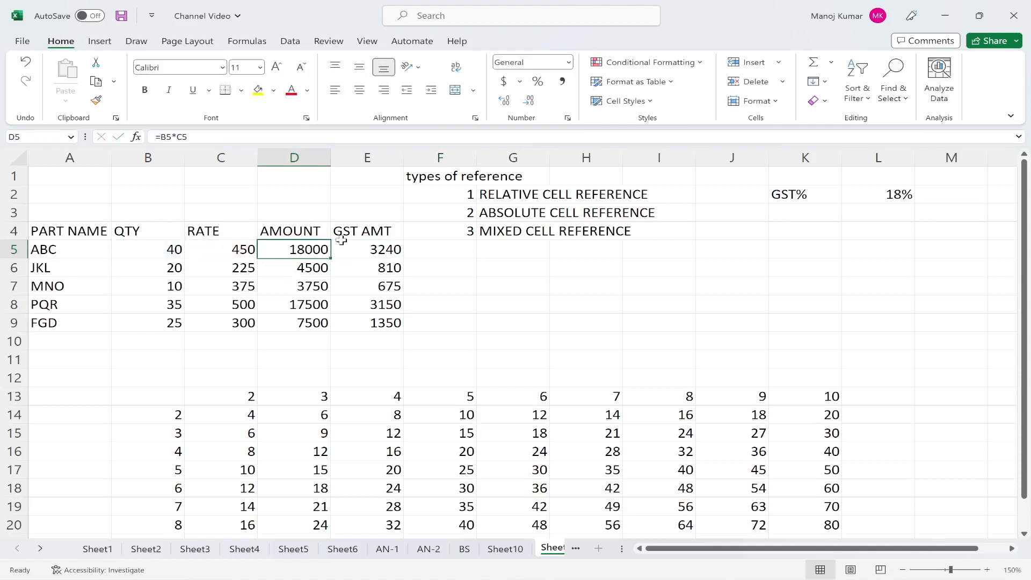
pyautogui.doubleClick(378, 251)
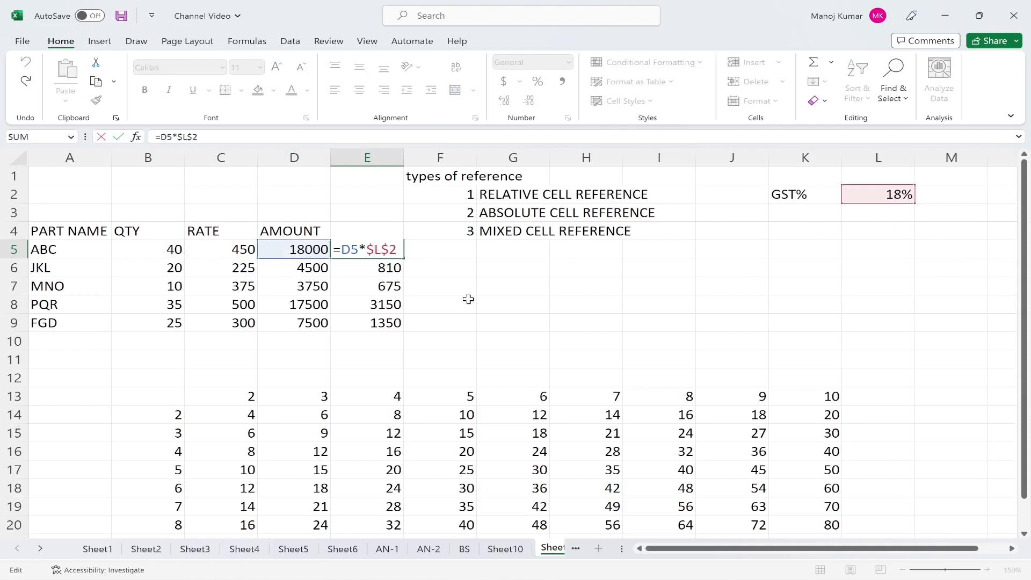
pyautogui.press('Escape')
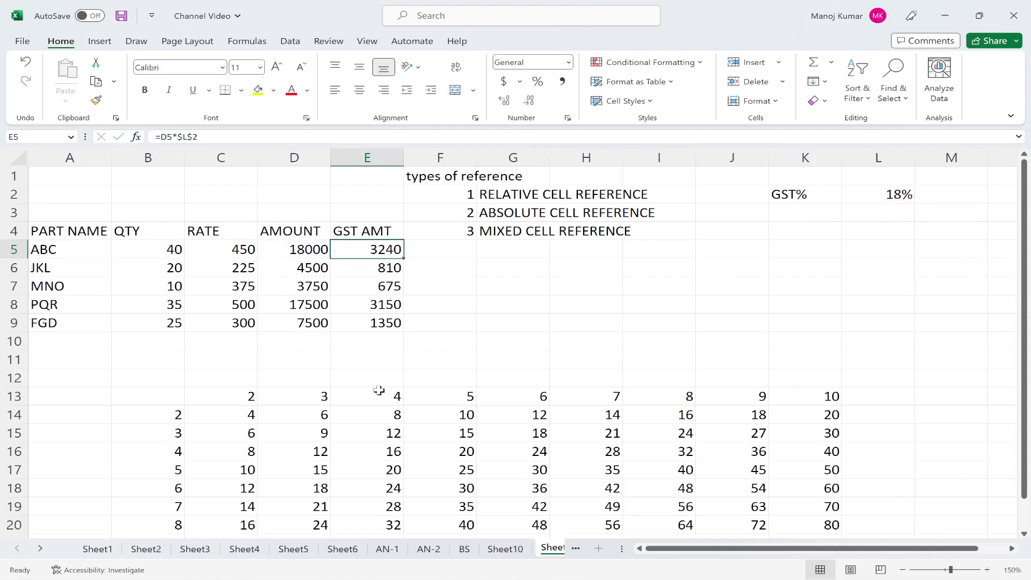
pyautogui.click(245, 416)
pyautogui.doubleClick(244, 415)
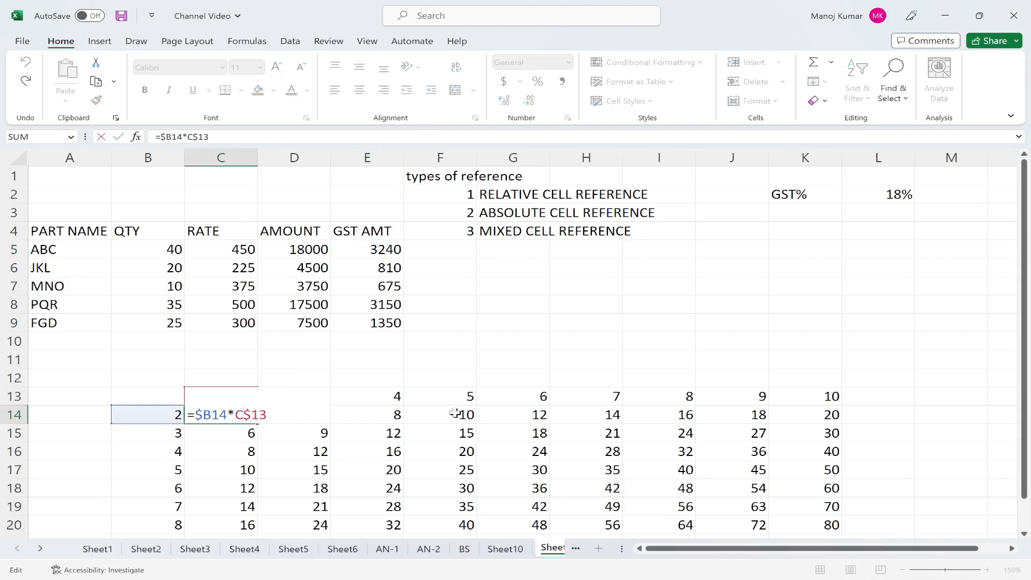
pyautogui.press('Escape')
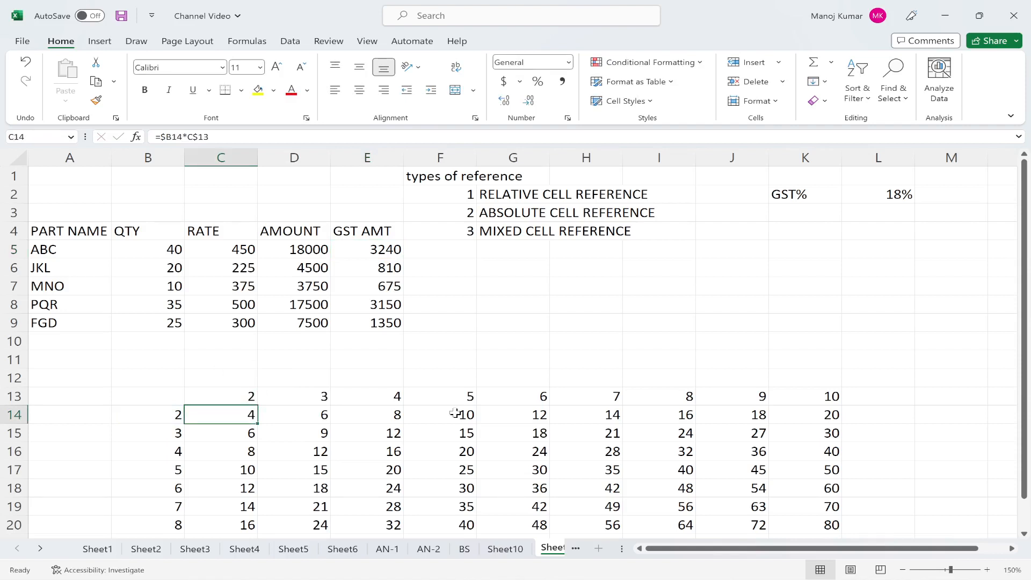
pyautogui.click(561, 364)
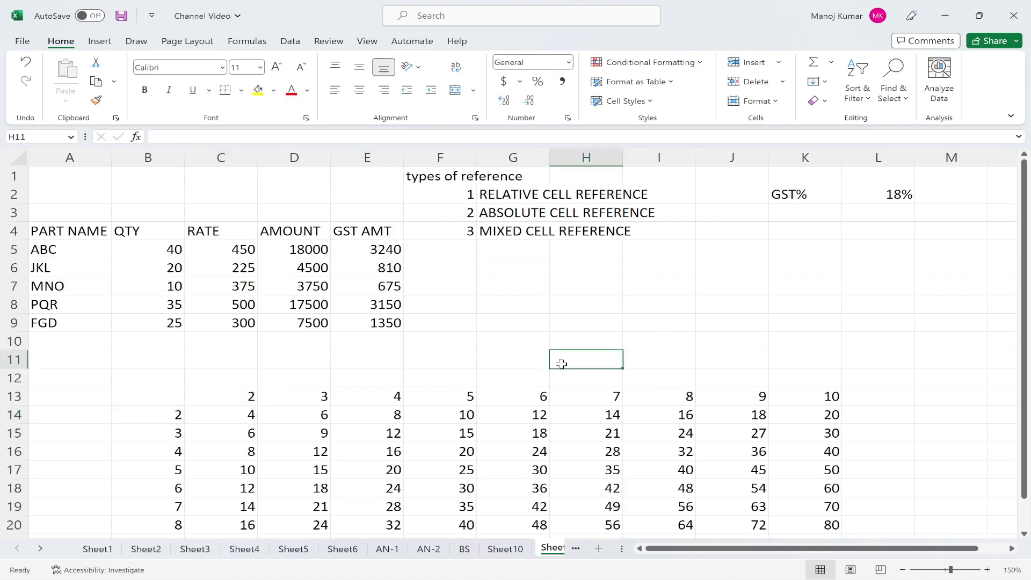
pyautogui.scroll(-3, 561, 363)
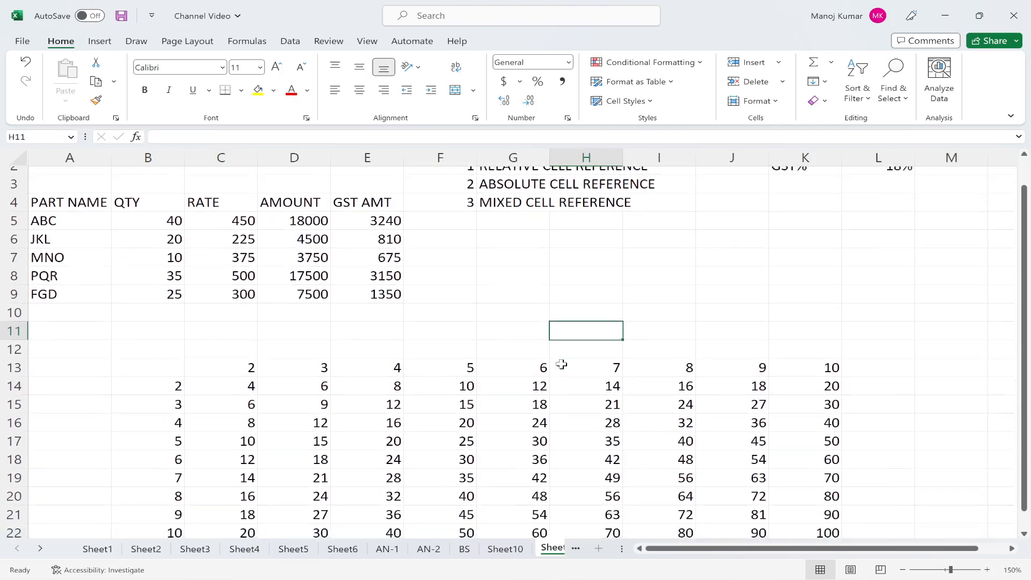
pyautogui.scroll(-2, 561, 363)
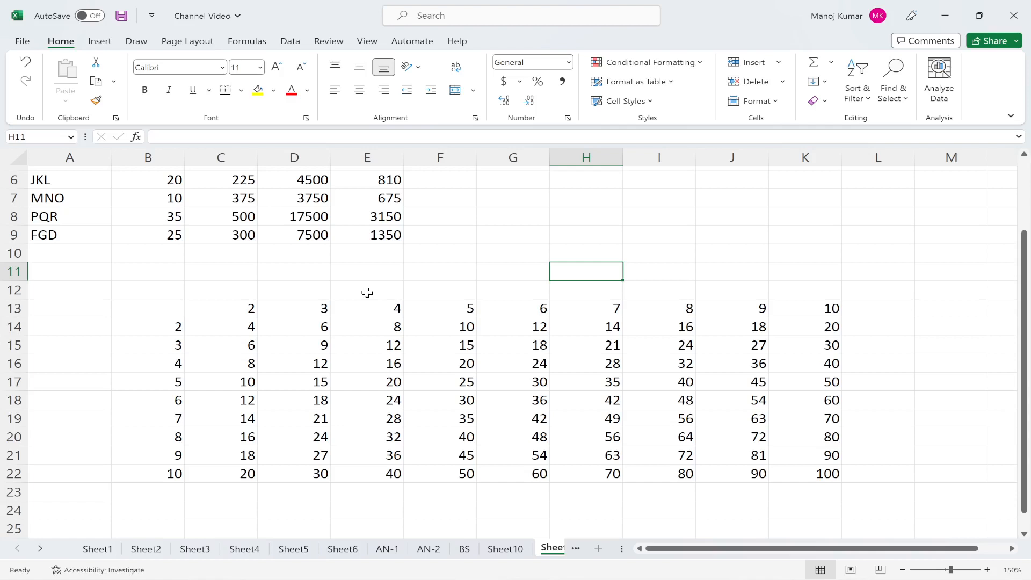
pyautogui.moveTo(689, 578)
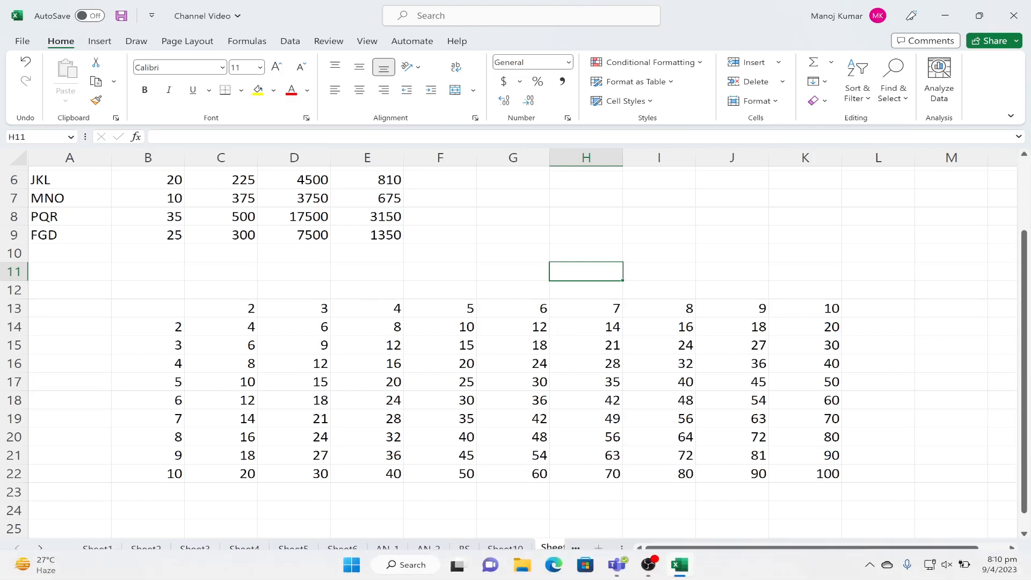